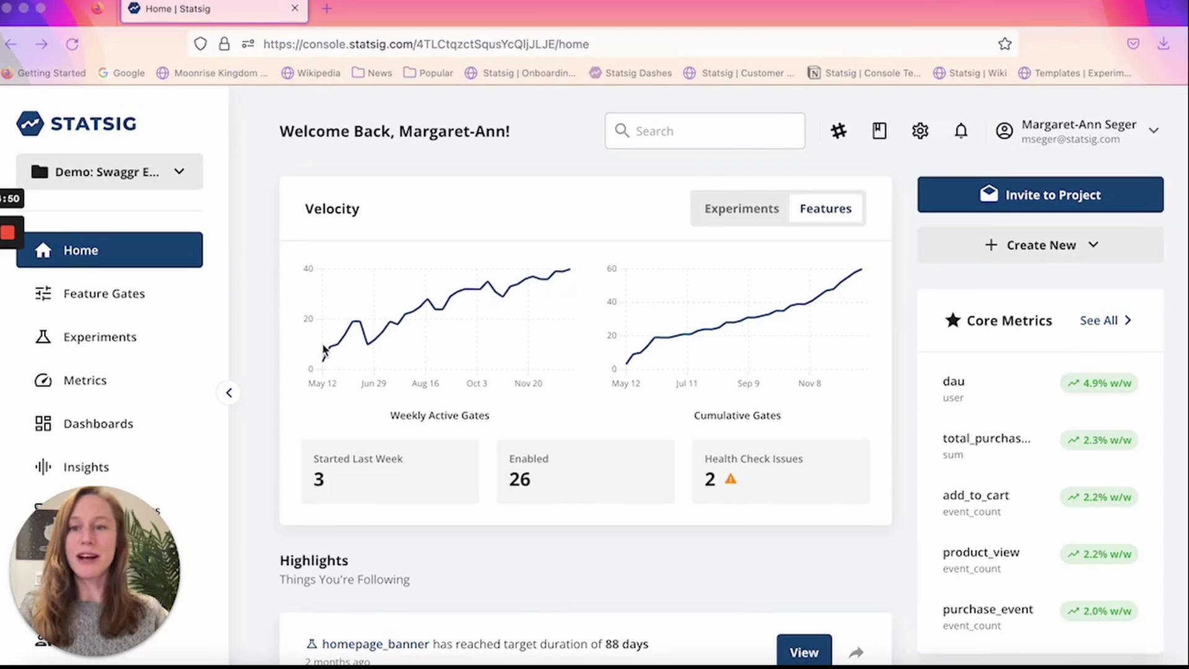
Switch the home Velocity charts to Experiments, showing 26 in progress and 6 pending decision
{"action": "mouse_move", "coordinate": [363, 360]}
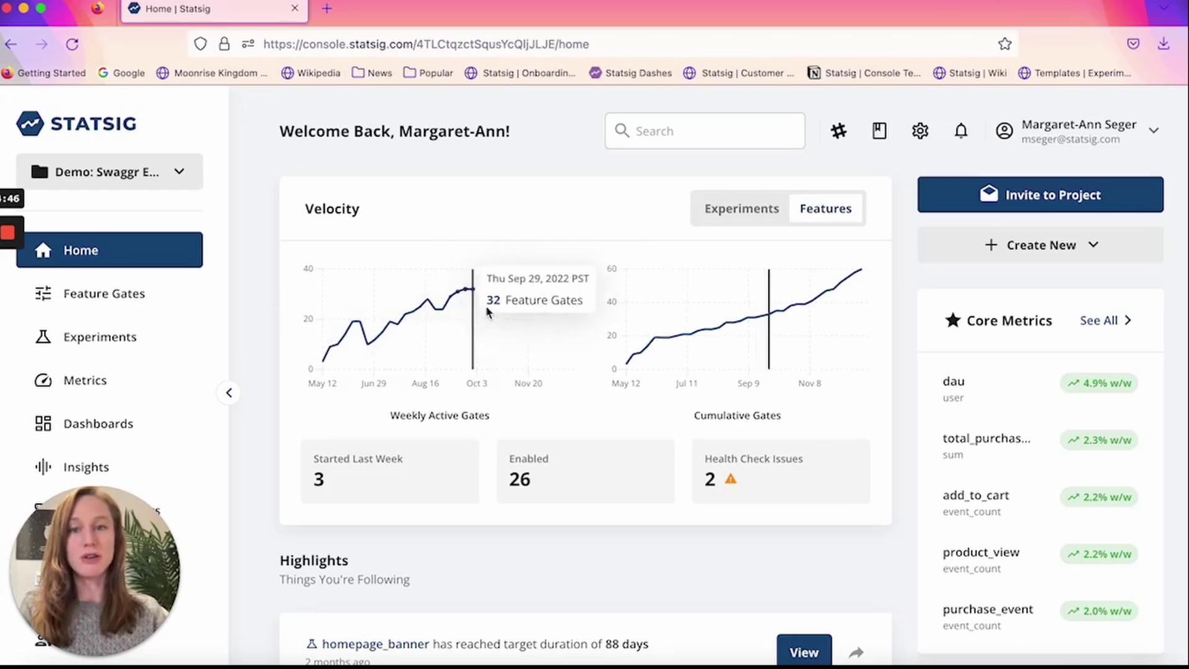
{"action": "left_click", "coordinate": [768, 226]}
{"action": "mouse_move", "coordinate": [468, 310]}
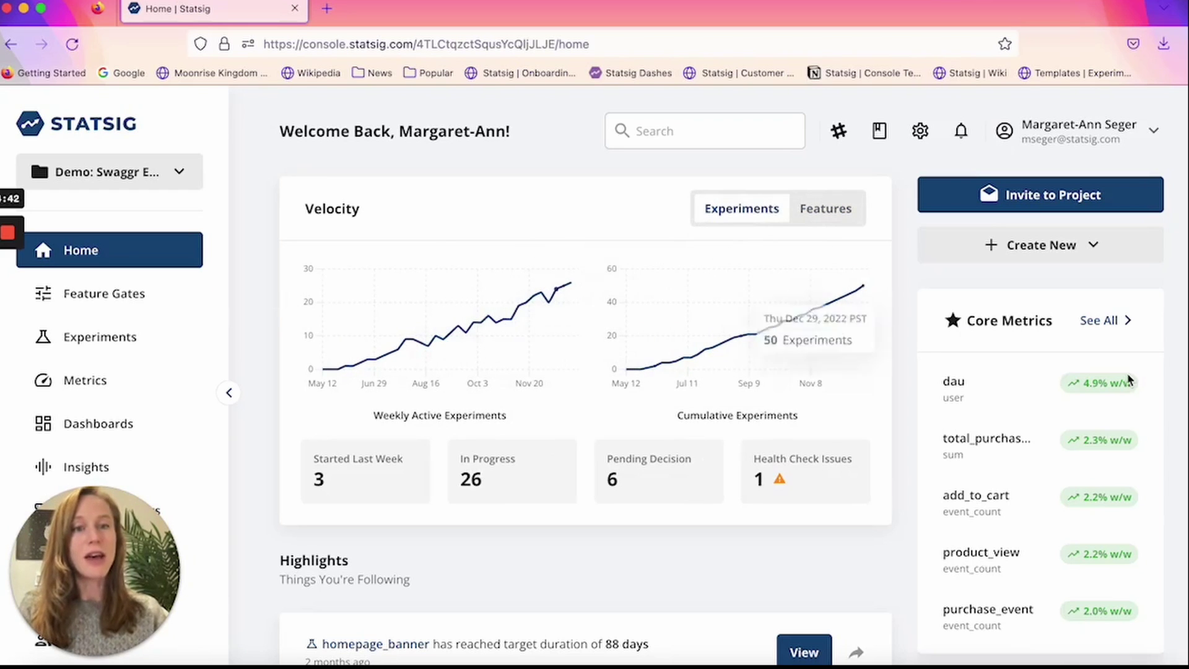
Scroll through the home Highlights feed to the homepage_banner and dark_mode_home_page entries
{"action": "scroll", "coordinate": [1150, 416], "scroll_direction": "down", "scroll_amount": 1}
{"action": "scroll", "coordinate": [1149, 415], "scroll_direction": "down", "scroll_amount": 2}
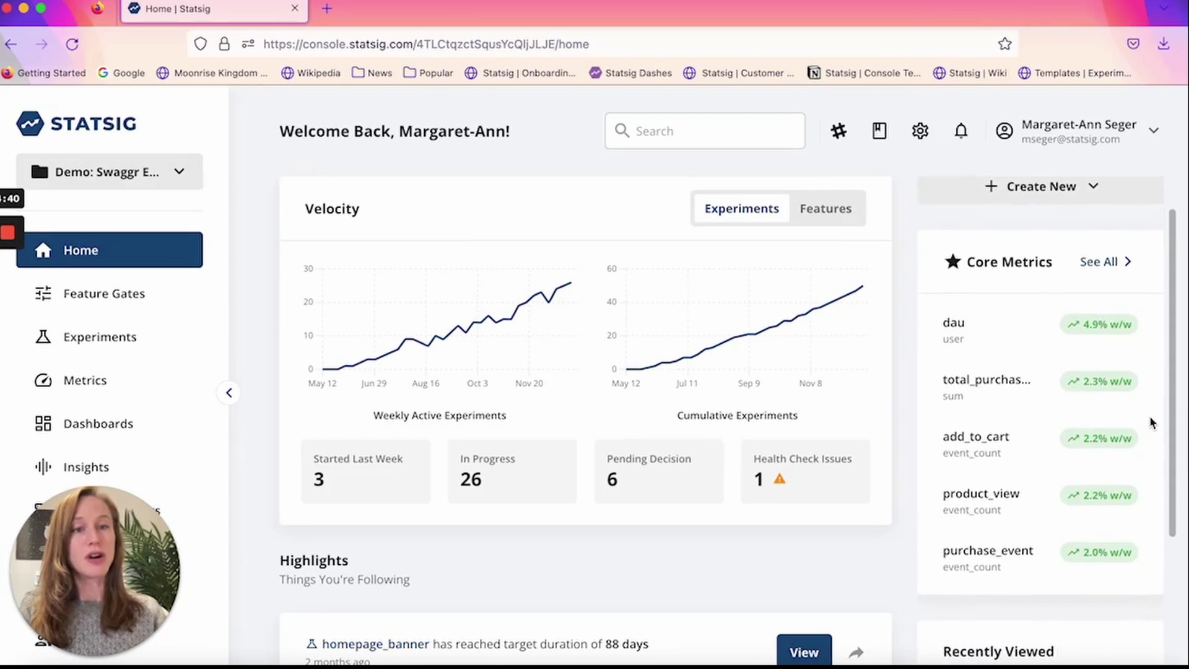
{"action": "scroll", "coordinate": [817, 582], "scroll_direction": "down", "scroll_amount": 1}
{"action": "scroll", "coordinate": [816, 582], "scroll_direction": "down", "scroll_amount": 5}
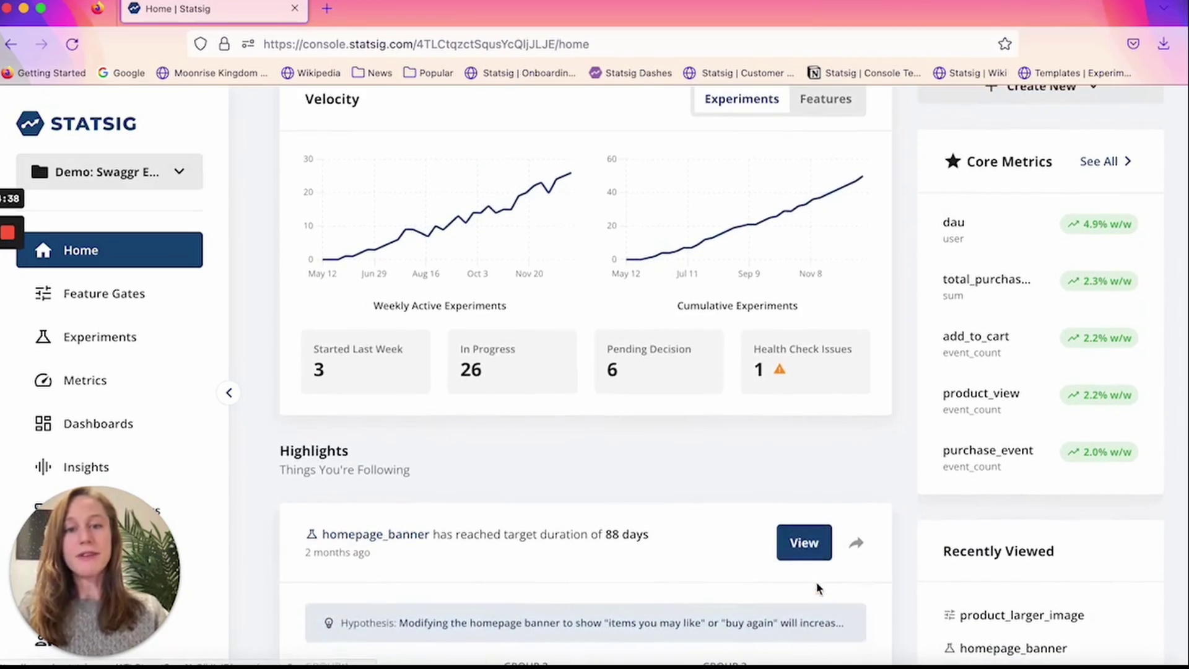
{"action": "scroll", "coordinate": [817, 589], "scroll_direction": "down", "scroll_amount": 2}
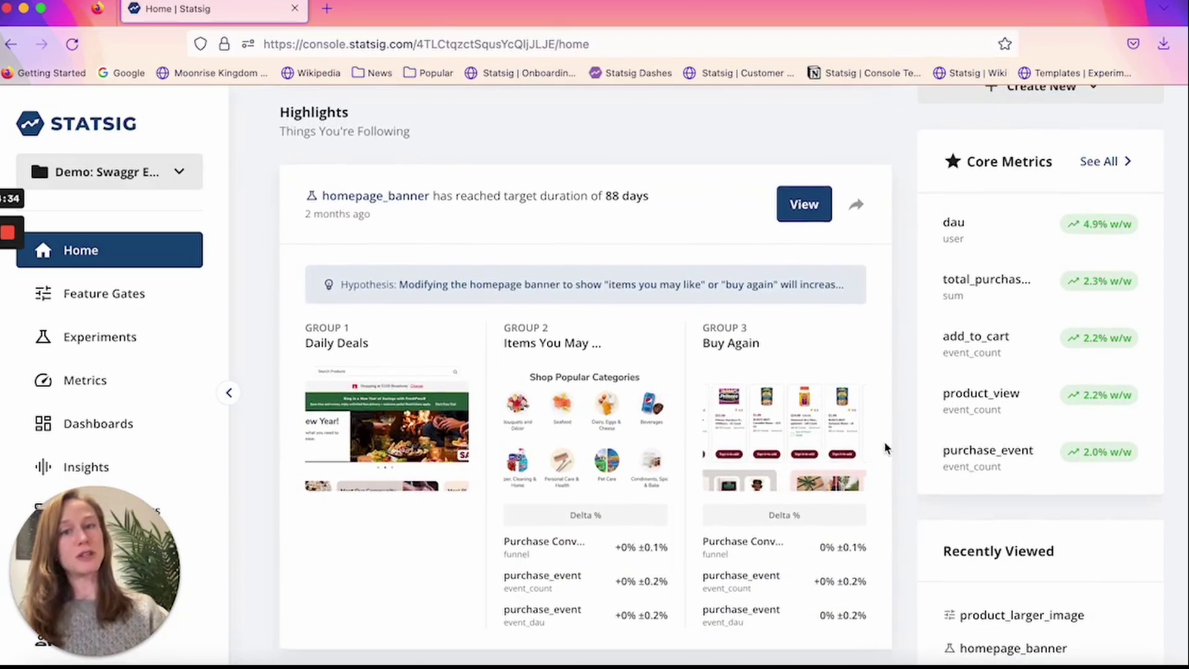
{"action": "scroll", "coordinate": [886, 447], "scroll_direction": "down", "scroll_amount": 6}
{"action": "scroll", "coordinate": [884, 447], "scroll_direction": "down", "scroll_amount": 5}
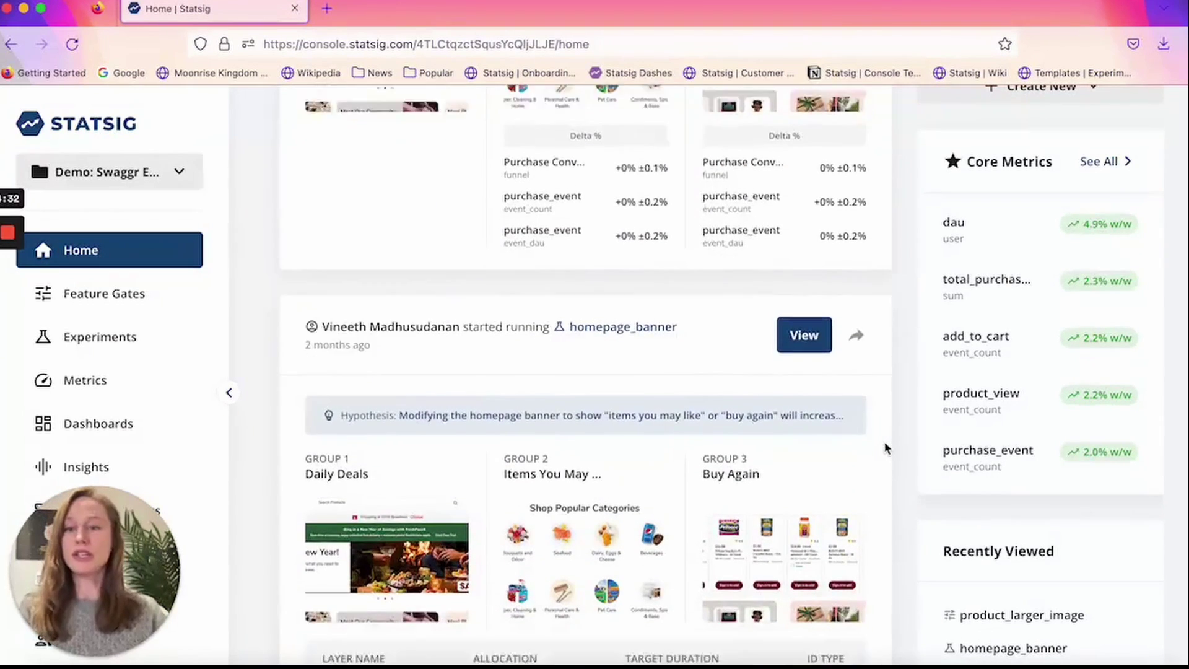
{"action": "scroll", "coordinate": [884, 441], "scroll_direction": "down", "scroll_amount": 2}
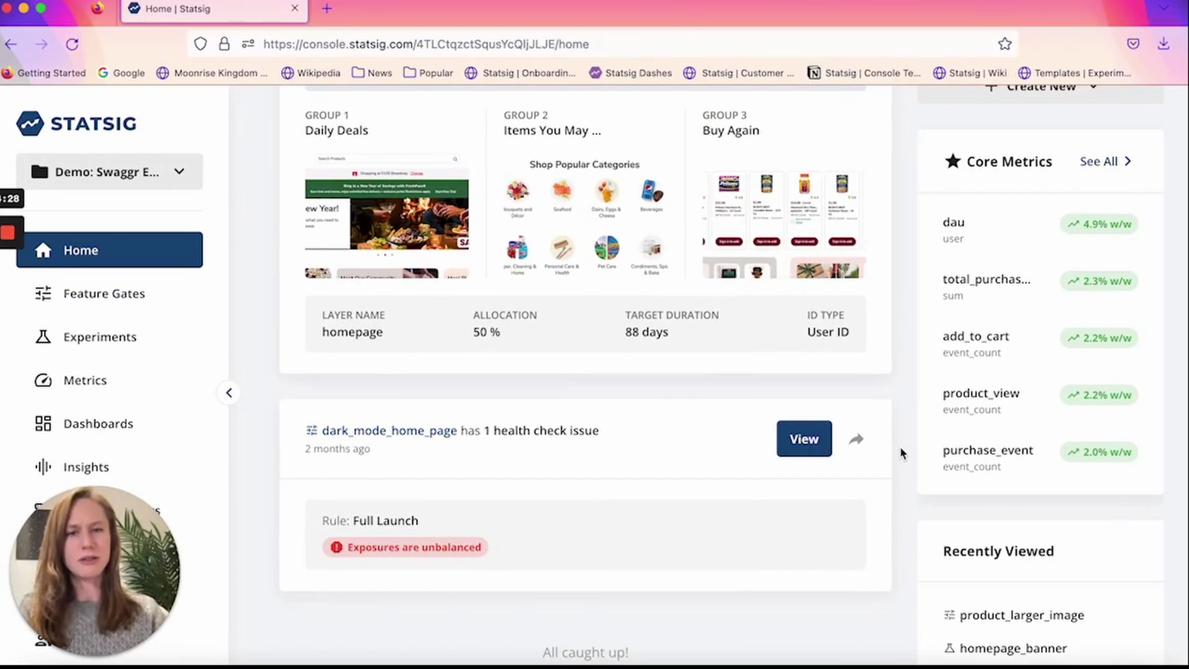
{"action": "scroll", "coordinate": [900, 447], "scroll_direction": "up", "scroll_amount": 1}
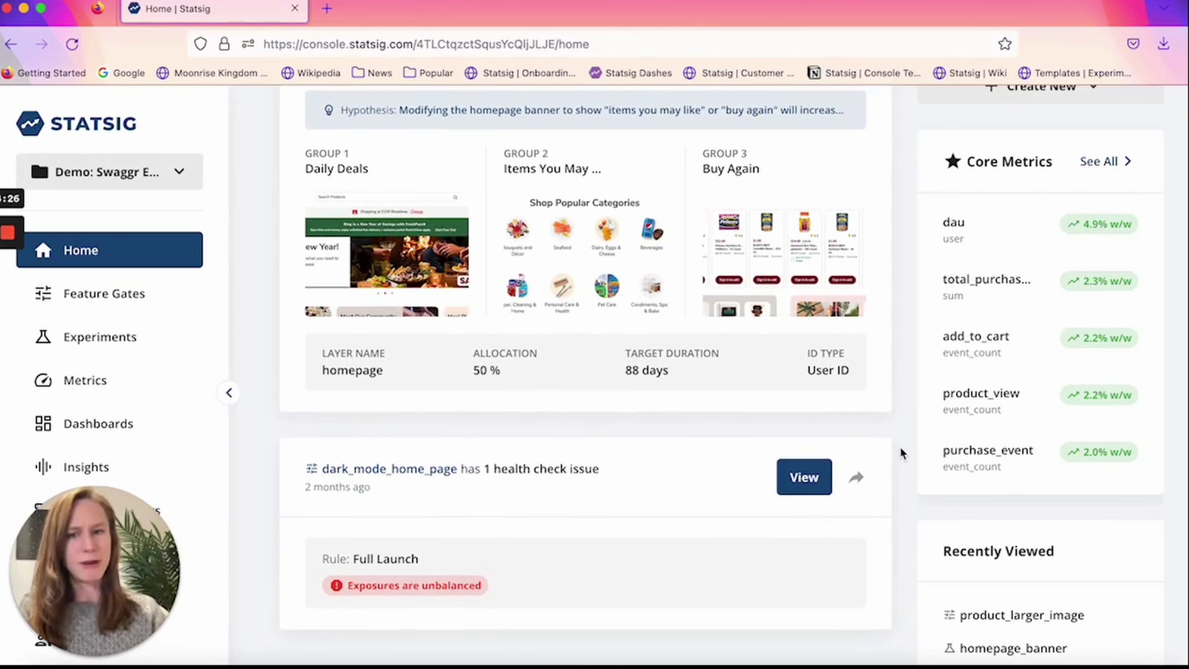
{"action": "left_click", "coordinate": [127, 298]}
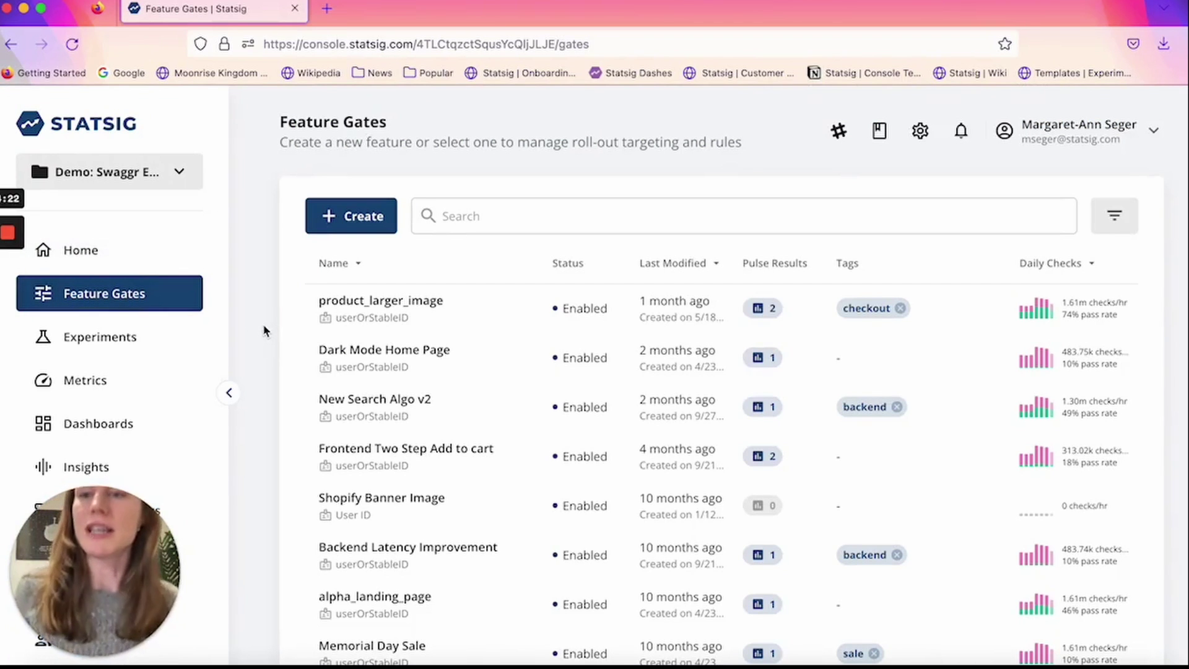
{"action": "scroll", "coordinate": [280, 262], "scroll_direction": "down", "scroll_amount": 3}
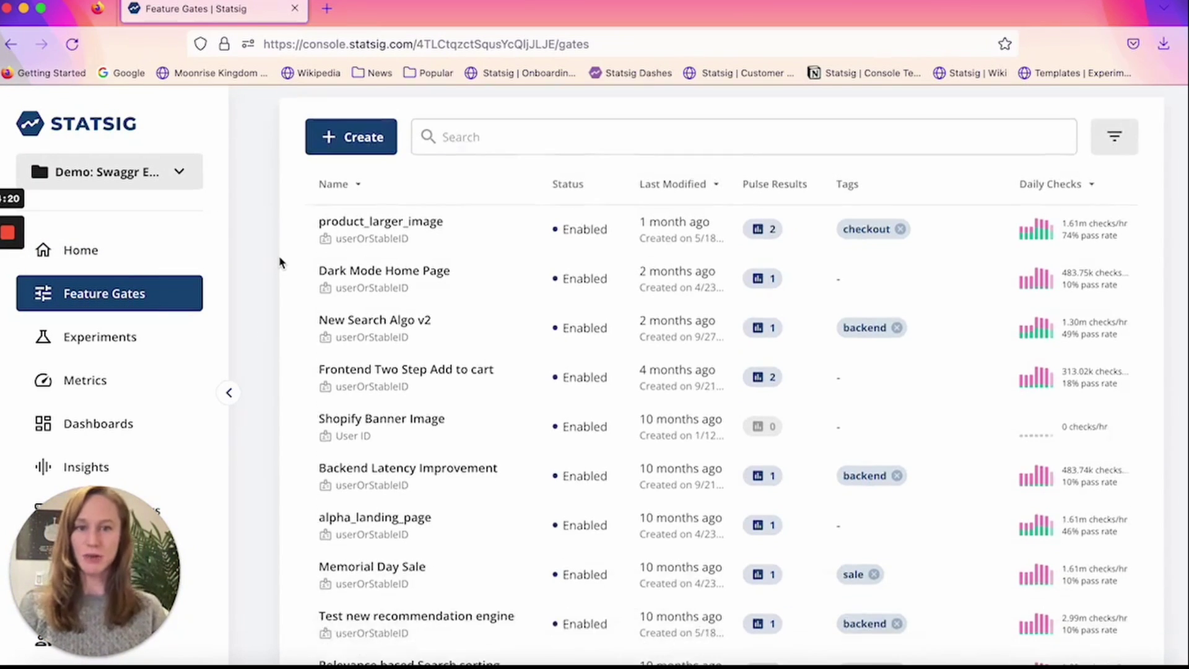
{"action": "scroll", "coordinate": [540, 192], "scroll_direction": "up", "scroll_amount": 1}
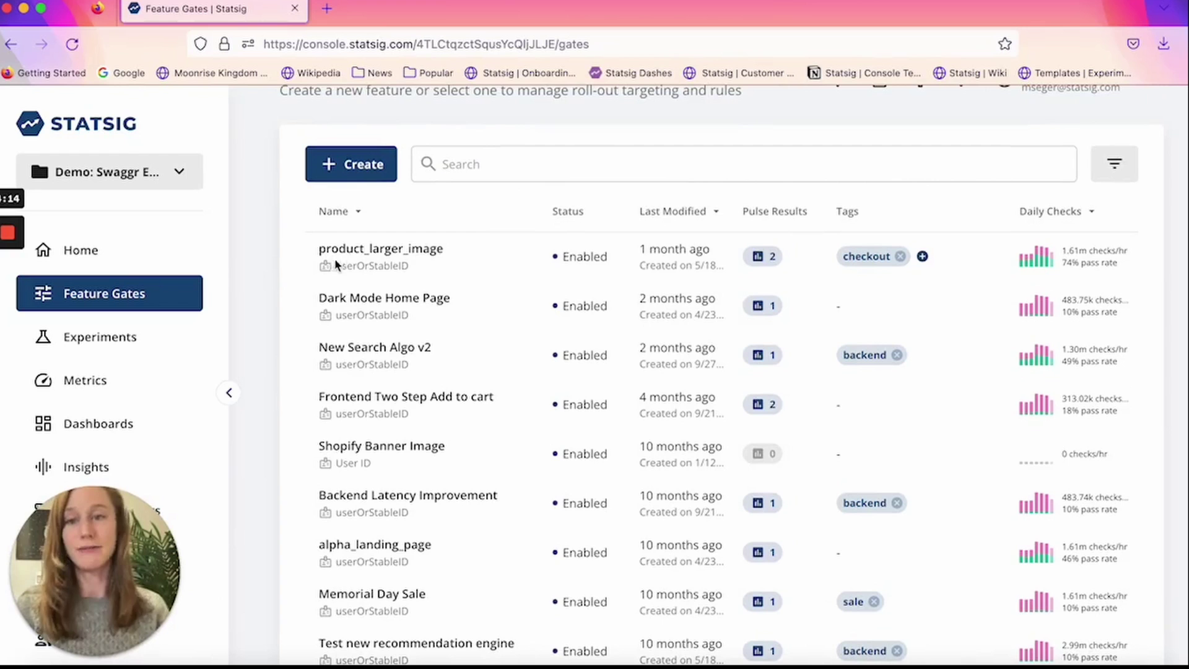
Open the product_larger_image gate and scroll to its Employees only and Early Access rules
{"action": "left_click", "coordinate": [355, 250]}
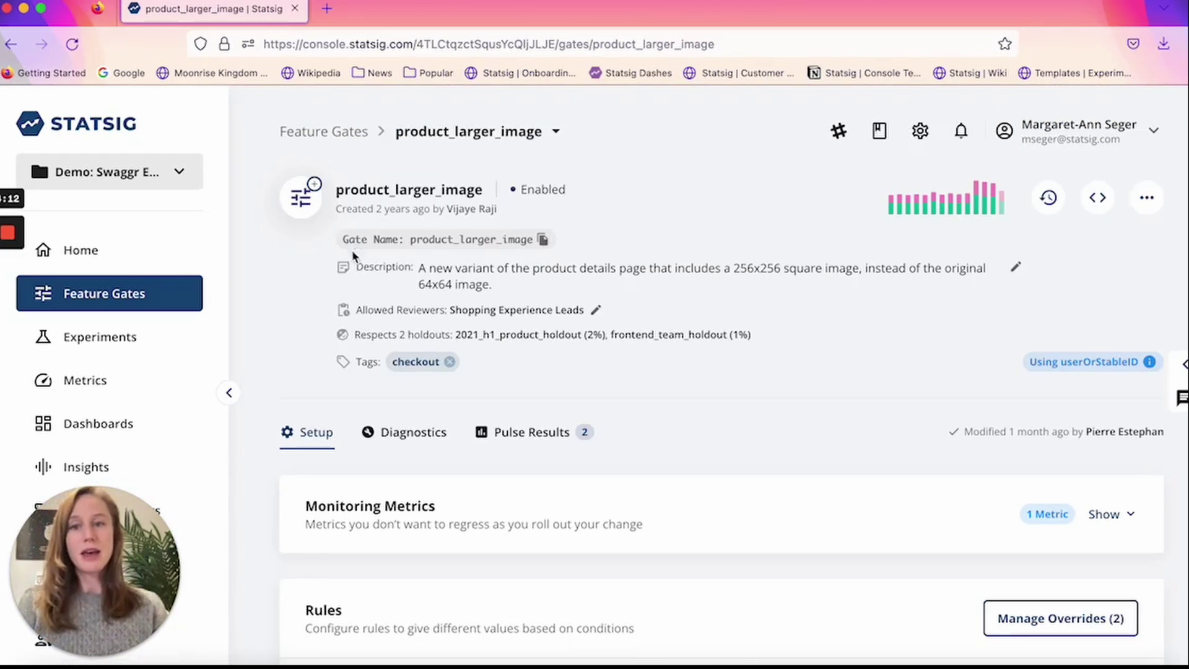
{"action": "scroll", "coordinate": [273, 353], "scroll_direction": "down", "scroll_amount": 3}
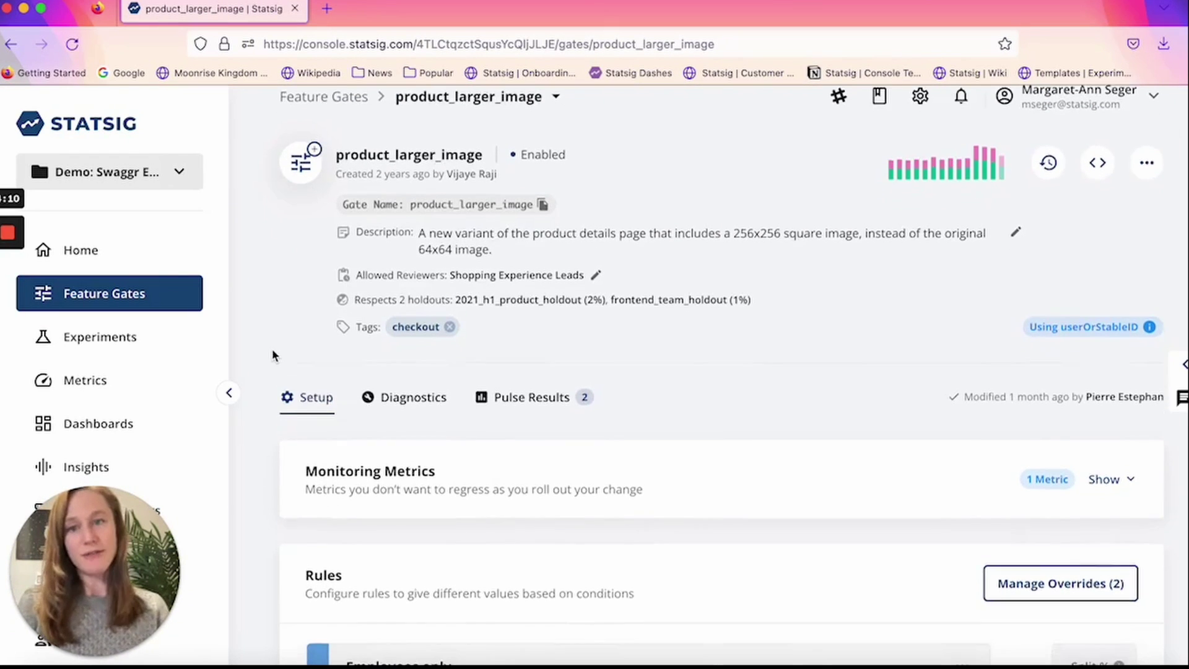
{"action": "scroll", "coordinate": [272, 354], "scroll_direction": "down", "scroll_amount": 5}
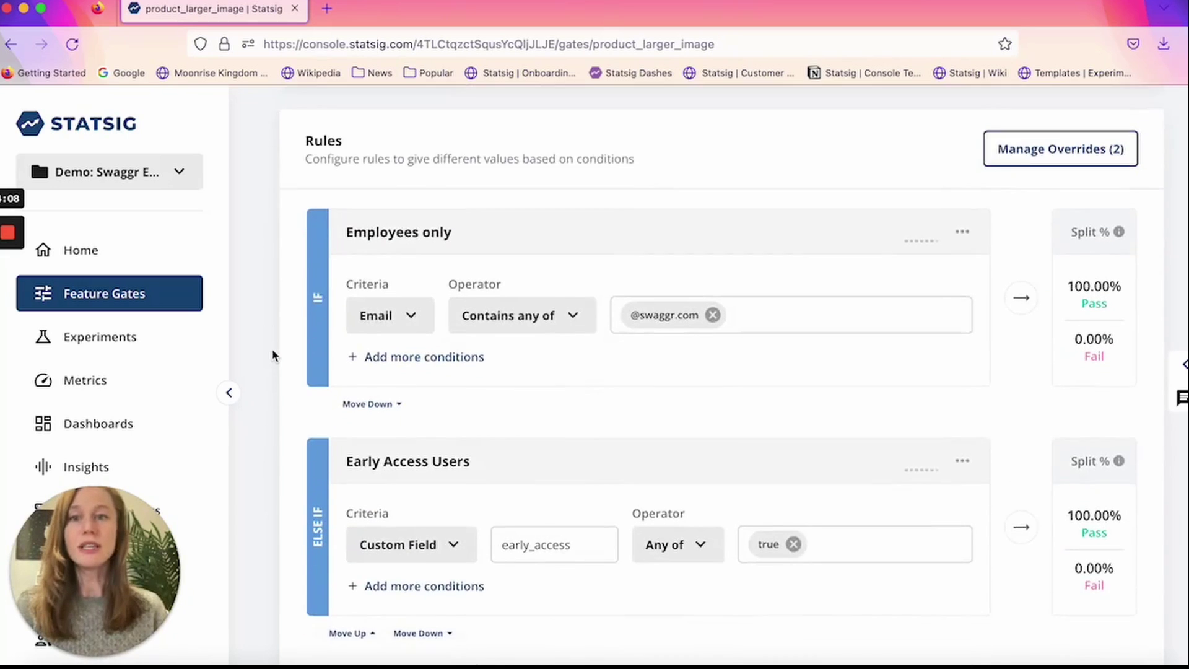
List the Employees only rule's criteria options, such as Country, IP Address, Locale and Time
{"action": "left_click", "coordinate": [380, 296]}
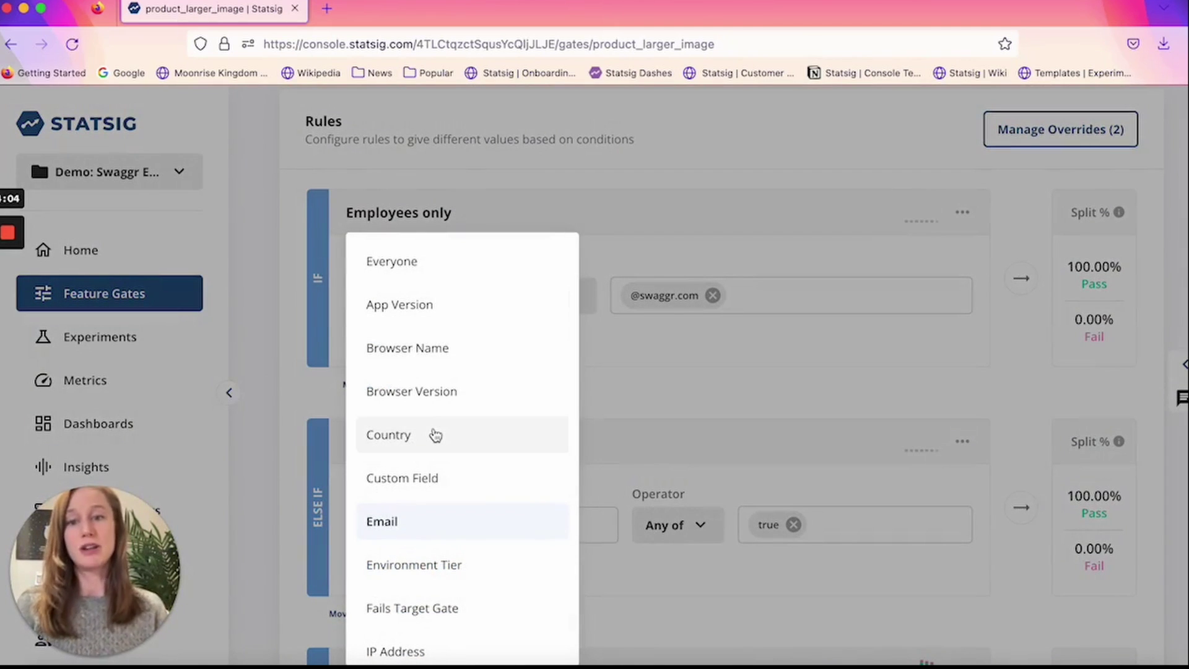
{"action": "scroll", "coordinate": [435, 435], "scroll_direction": "down", "scroll_amount": 1}
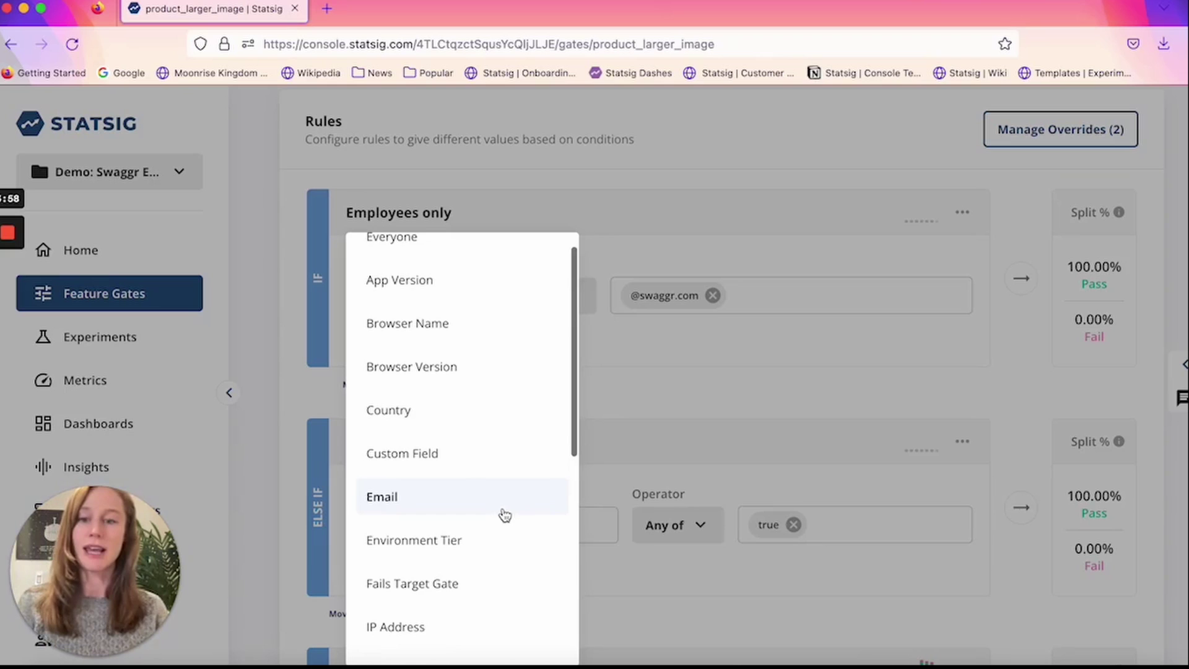
{"action": "scroll", "coordinate": [505, 516], "scroll_direction": "down", "scroll_amount": 5}
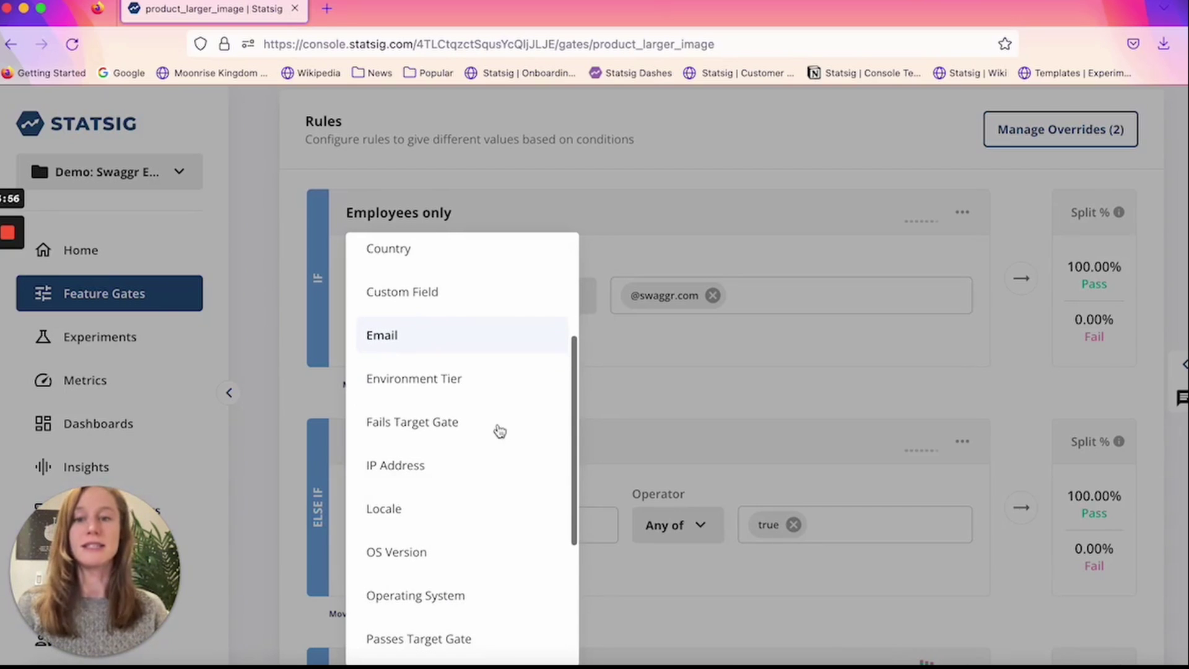
{"action": "scroll", "coordinate": [496, 419], "scroll_direction": "down", "scroll_amount": 1}
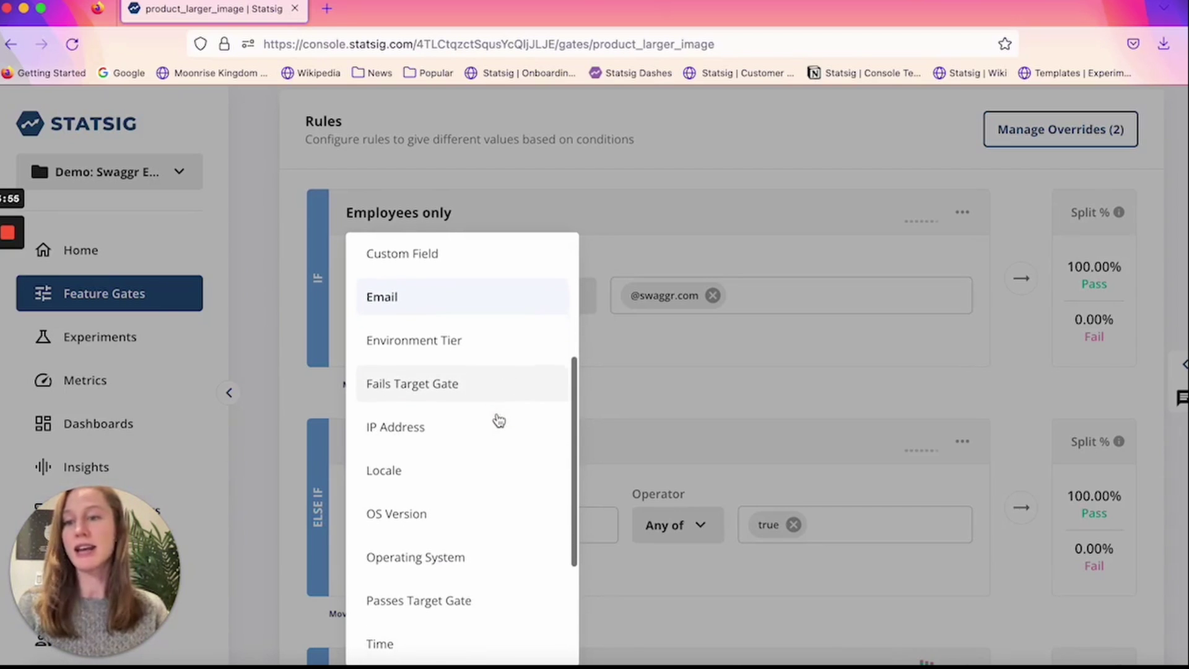
Close the criteria list and review the United States and Canada rule's 90.00% pass split
{"action": "left_click", "coordinate": [268, 396]}
{"action": "scroll", "coordinate": [267, 397], "scroll_direction": "down", "scroll_amount": 8}
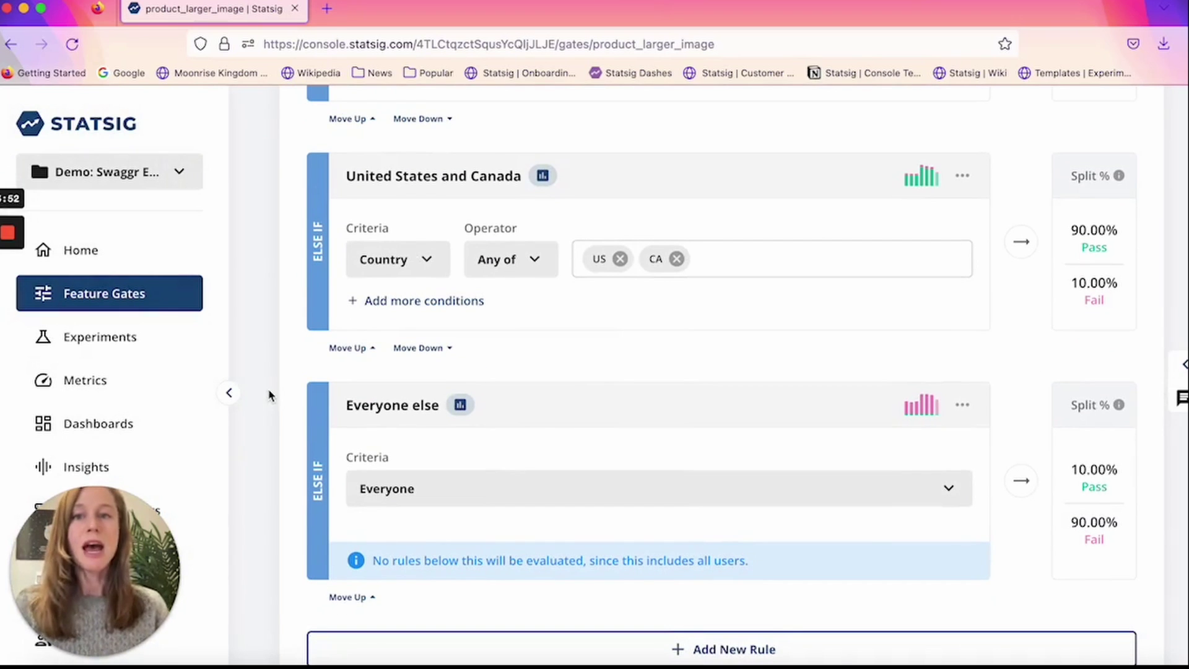
{"action": "left_click_drag", "start_coordinate": [1073, 226], "coordinate": [1091, 236]}
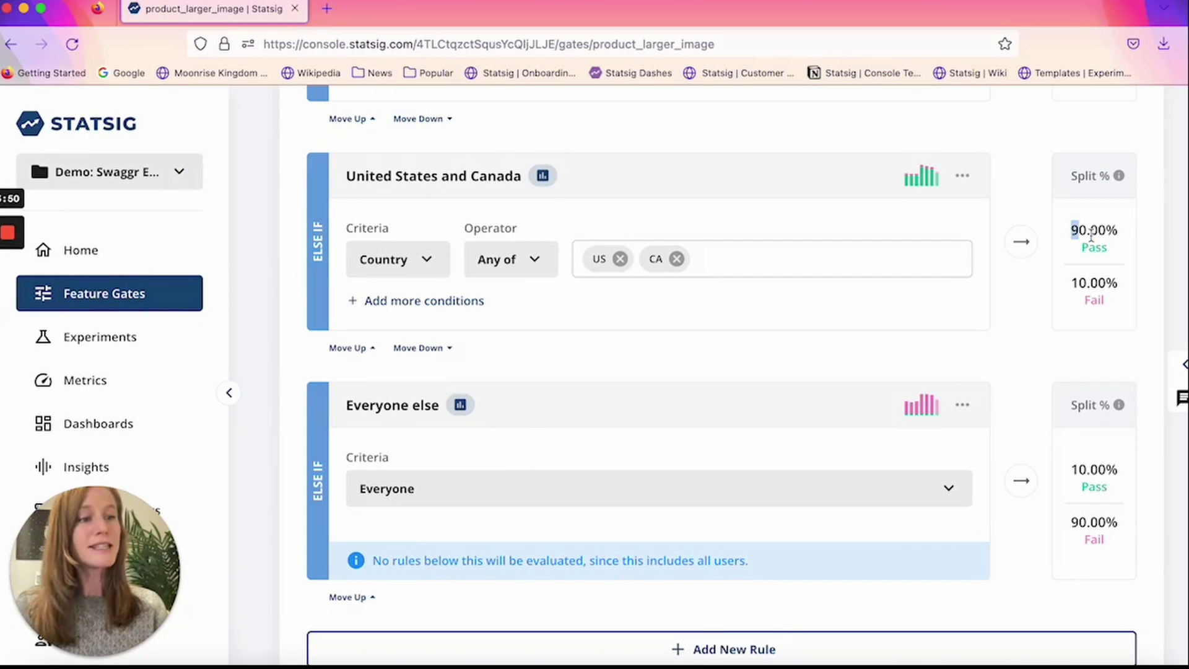
{"action": "left_click", "coordinate": [1110, 309]}
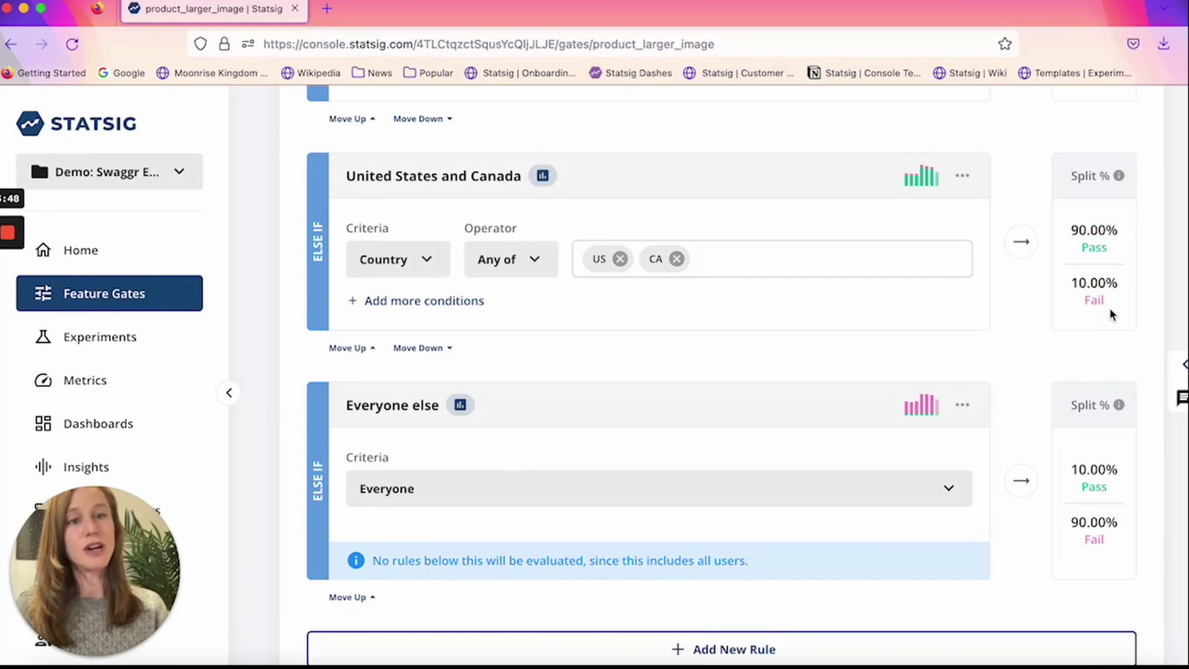
{"action": "scroll", "coordinate": [1109, 307], "scroll_direction": "up", "scroll_amount": 9}
{"action": "scroll", "coordinate": [623, 241], "scroll_direction": "up", "scroll_amount": 4}
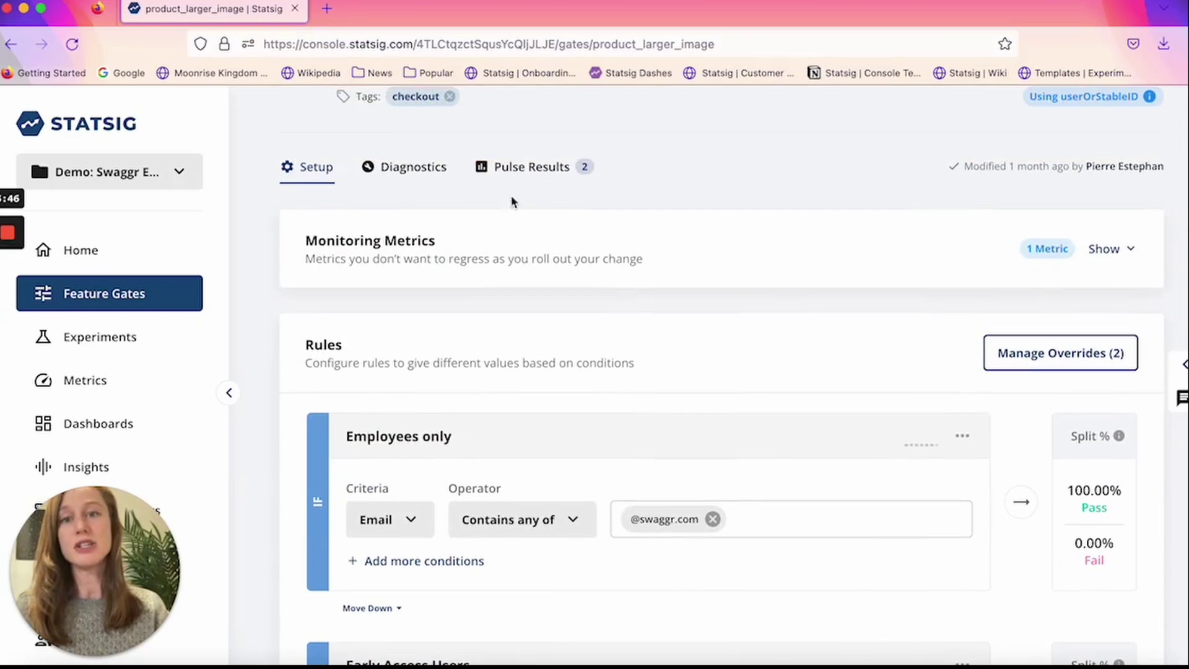
Review Pulse Results lifts like total_purchases_dollars +4.1% over 7.64M cumulative exposures
{"action": "left_click", "coordinate": [517, 165]}
{"action": "scroll", "coordinate": [252, 392], "scroll_direction": "down", "scroll_amount": 12}
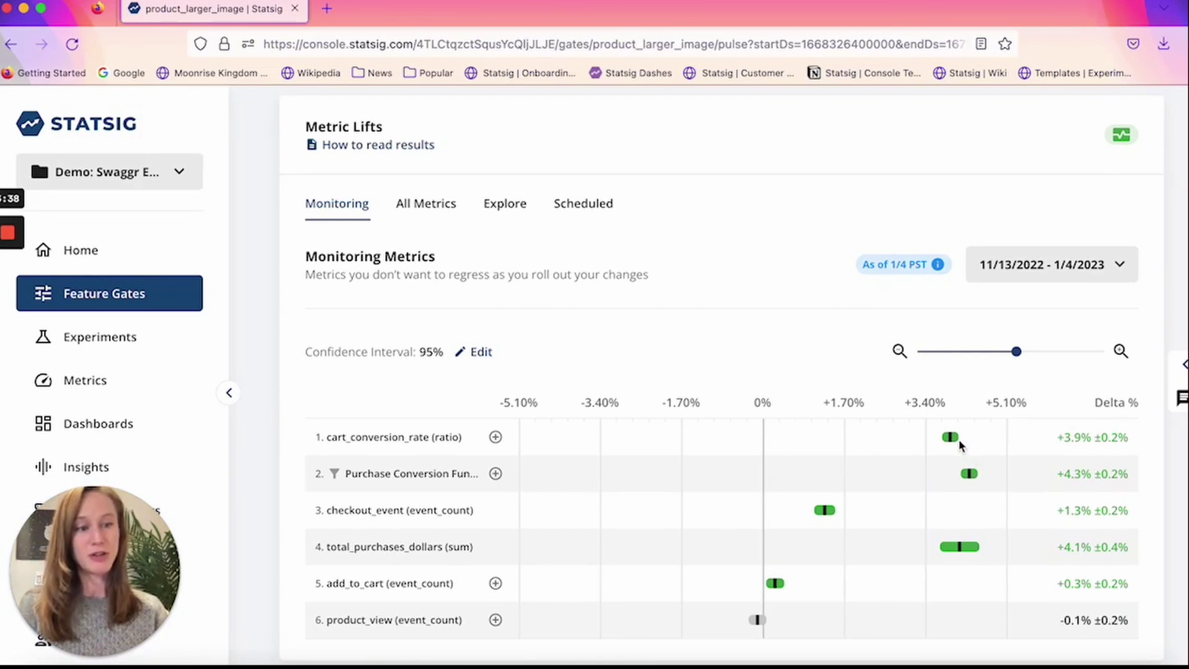
{"action": "mouse_move", "coordinate": [959, 445]}
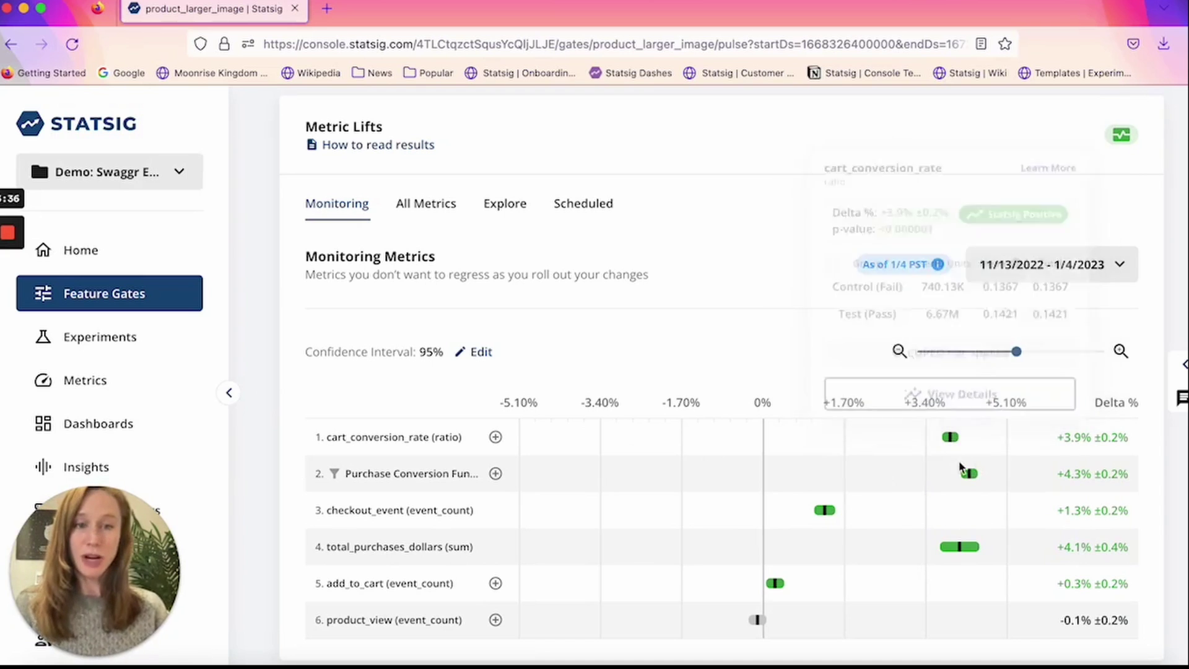
{"action": "mouse_move", "coordinate": [972, 482]}
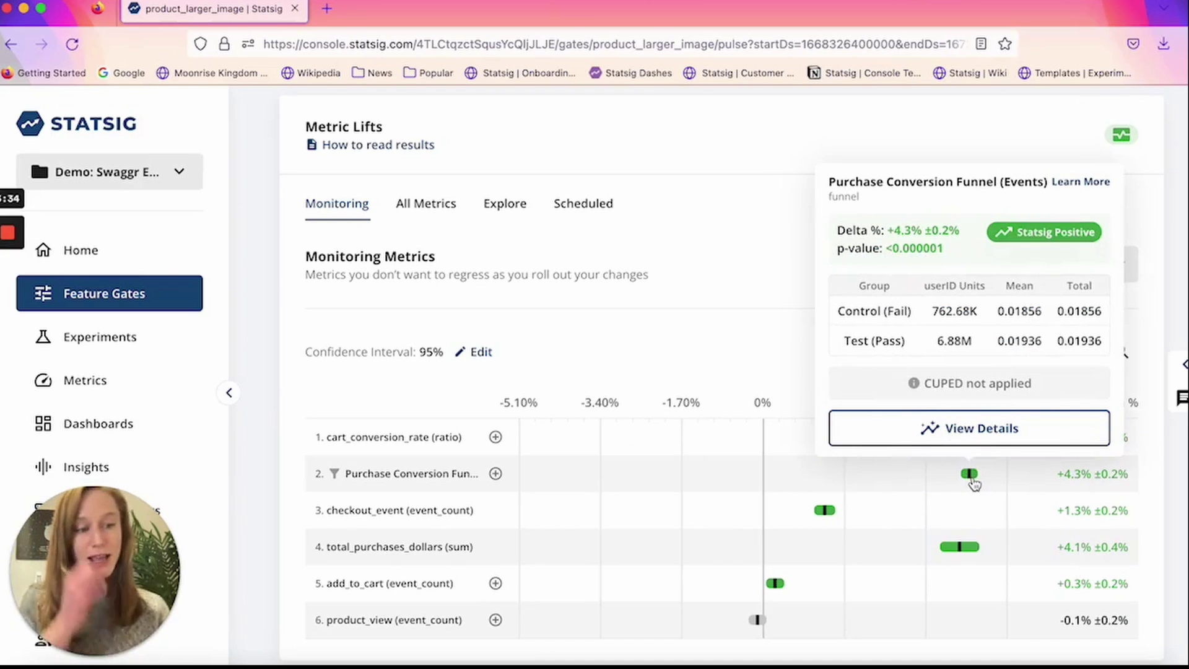
Switch the gate's results to the Explore view for custom metric-lift queries
{"action": "mouse_move", "coordinate": [976, 558]}
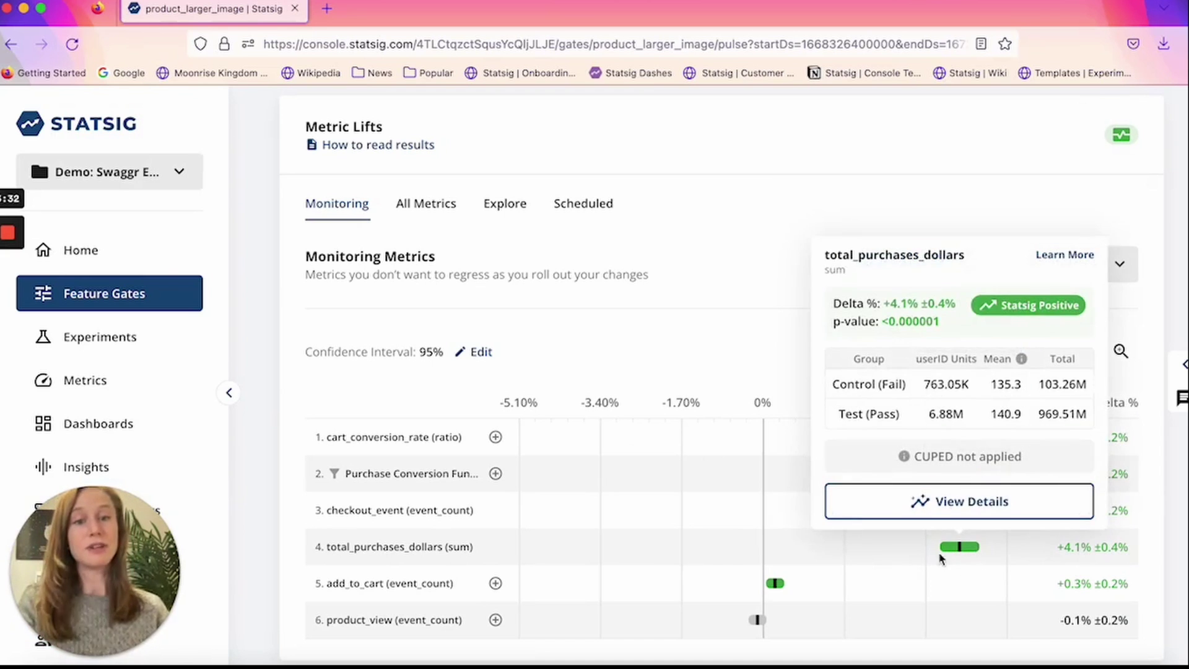
{"action": "left_click", "coordinate": [505, 203]}
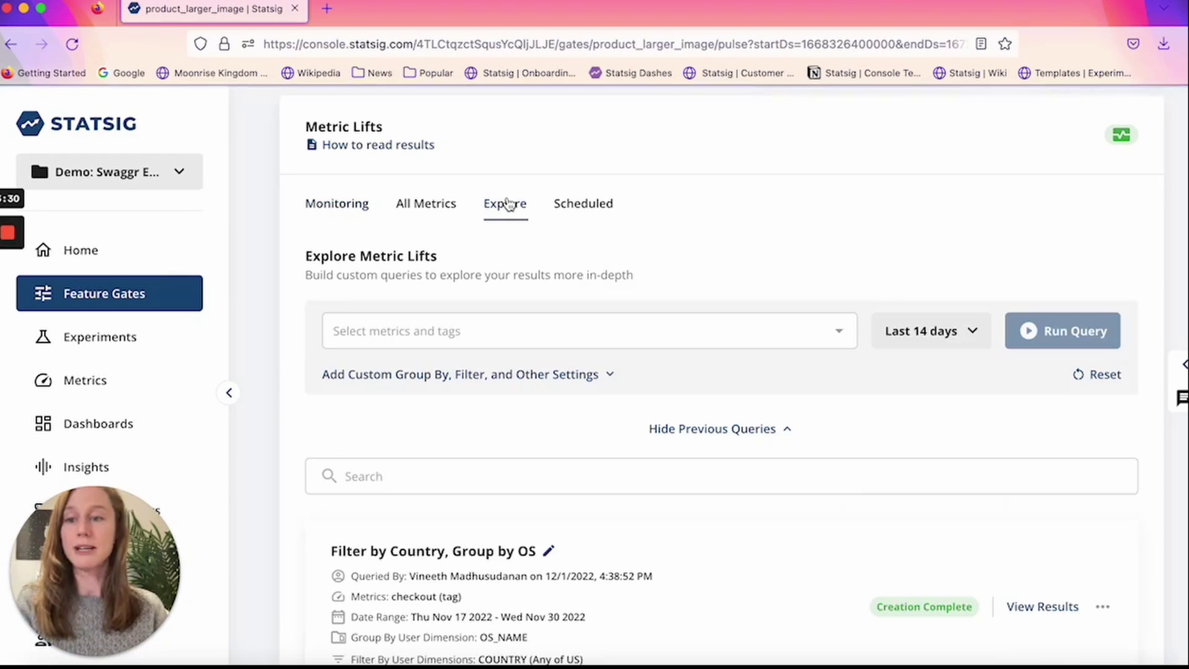
{"action": "scroll", "coordinate": [271, 483], "scroll_direction": "down", "scroll_amount": 1}
{"action": "scroll", "coordinate": [271, 484], "scroll_direction": "down", "scroll_amount": 1}
Query the ★ Core metrics grouped by the COUNTRY user dimension
{"action": "left_click", "coordinate": [403, 260]}
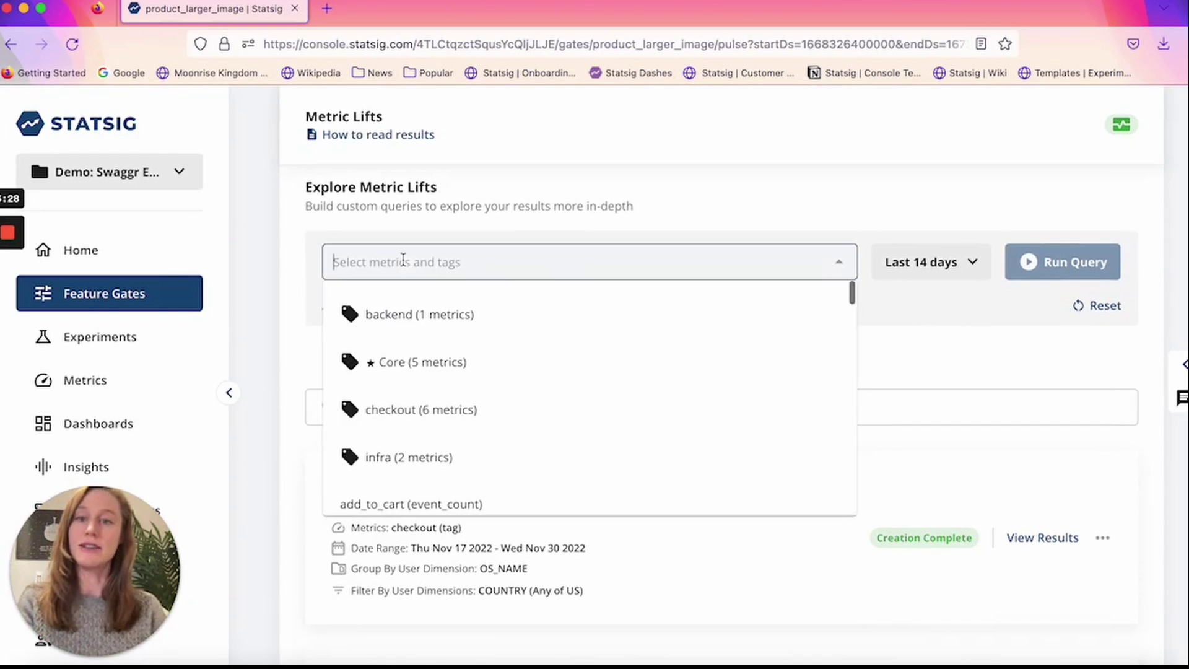
{"action": "left_click", "coordinate": [433, 361]}
{"action": "left_click", "coordinate": [486, 306]}
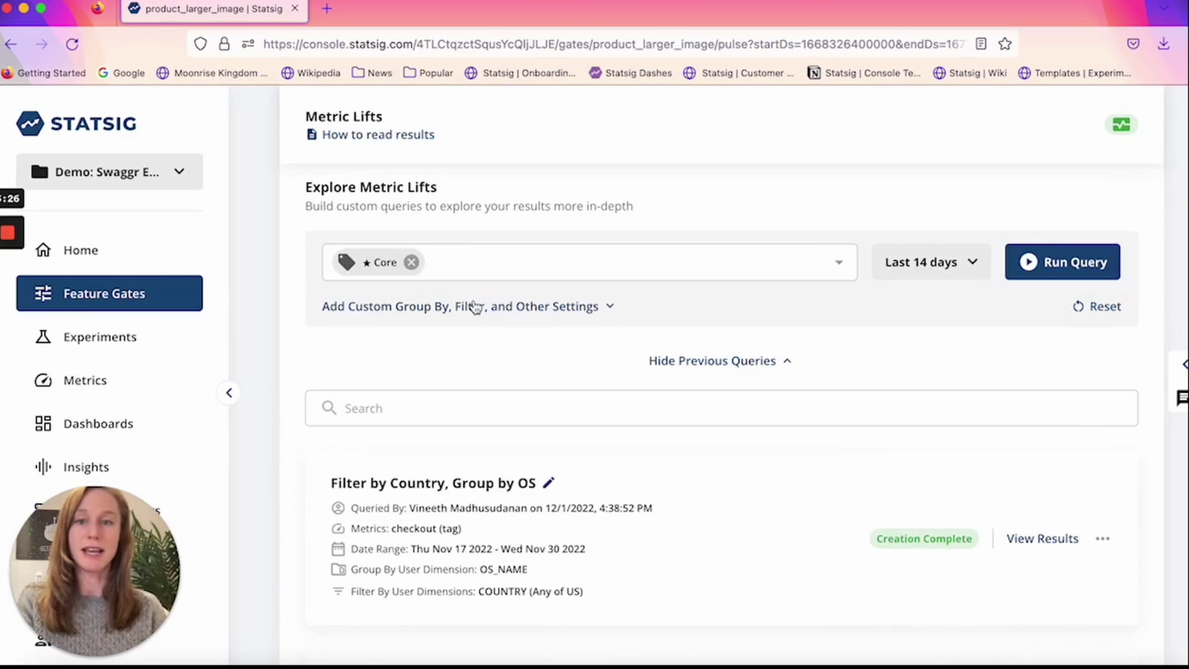
{"action": "left_click", "coordinate": [415, 402]}
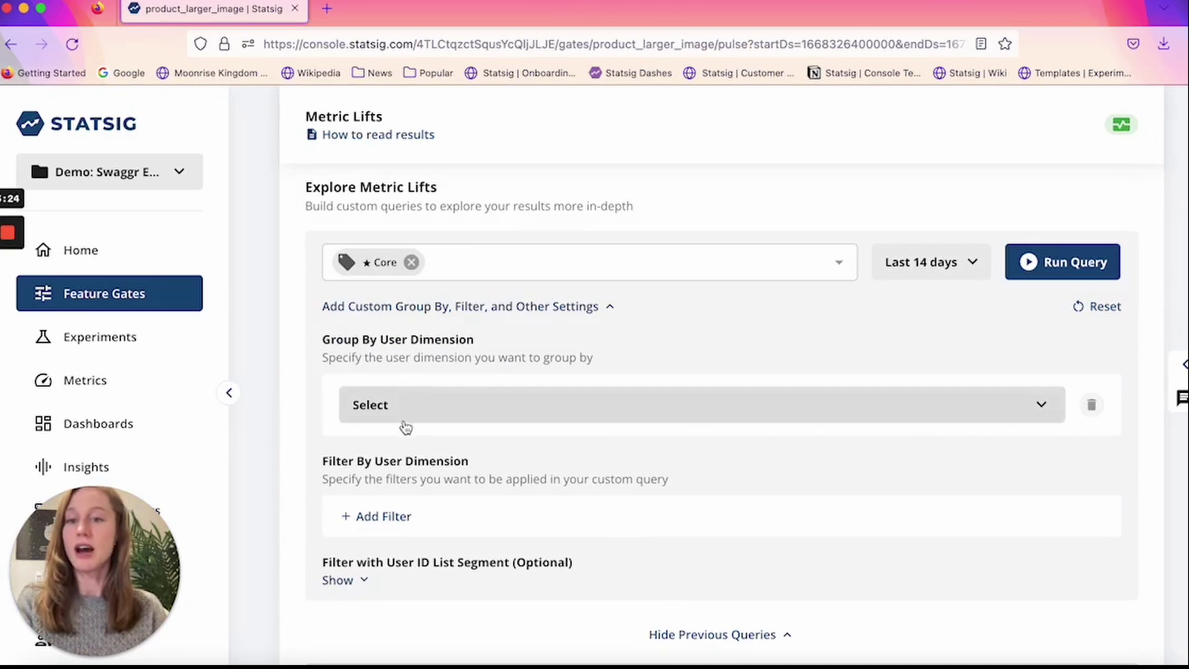
{"action": "left_click", "coordinate": [405, 416]}
{"action": "left_click", "coordinate": [393, 465]}
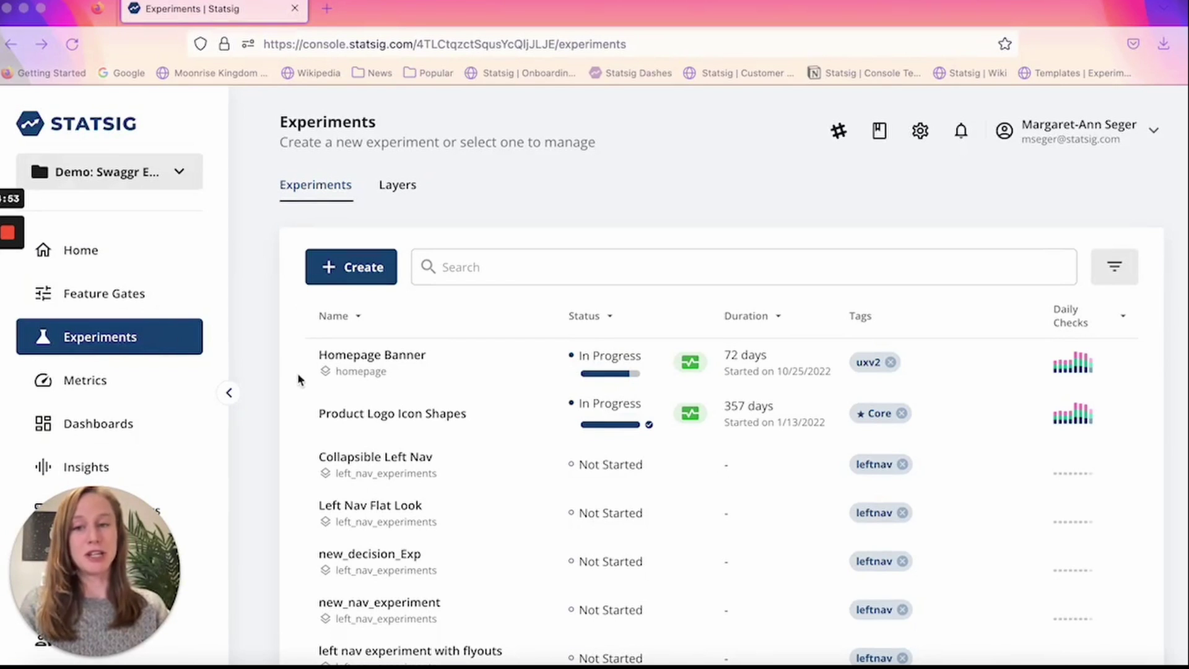
Open Homepage Banner's Setup and review its hypothesis, purchase primary metrics and Core secondary metrics
{"action": "left_click", "coordinate": [354, 363]}
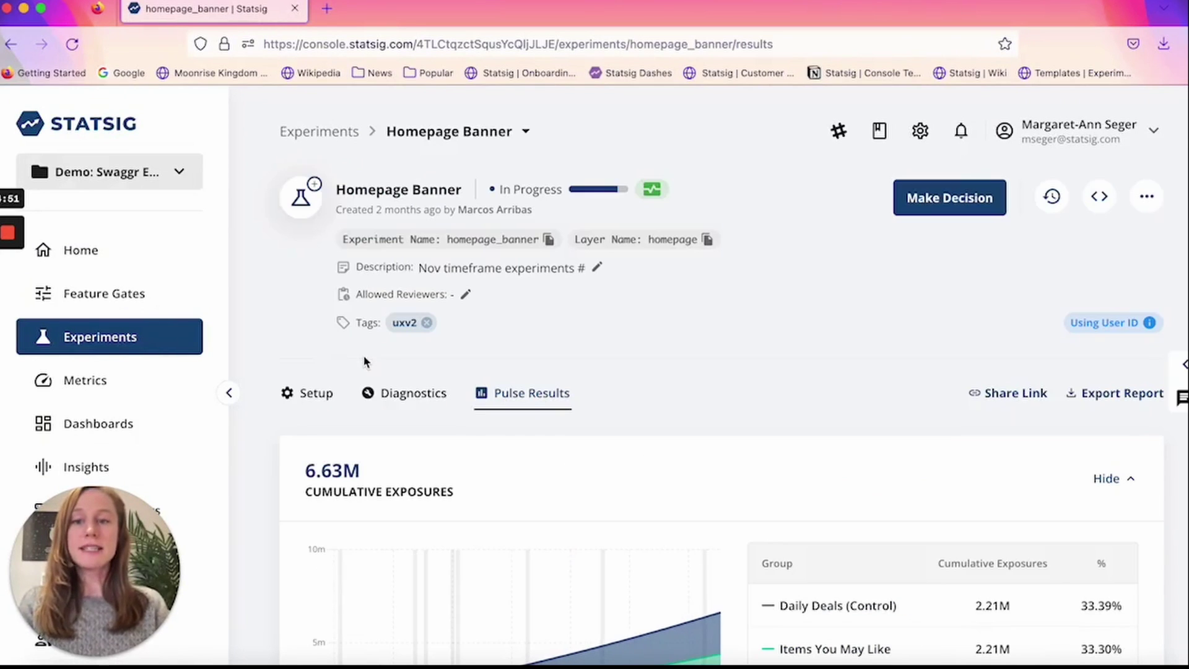
{"action": "left_click", "coordinate": [294, 393]}
{"action": "scroll", "coordinate": [273, 526], "scroll_direction": "down", "scroll_amount": 3}
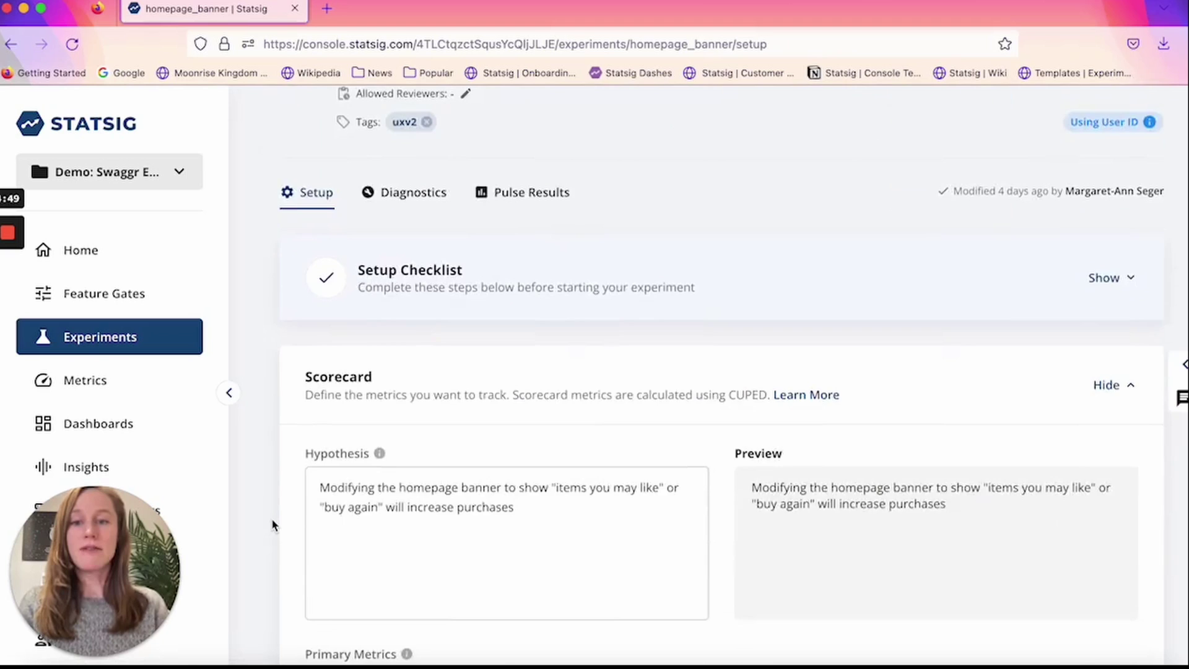
{"action": "scroll", "coordinate": [274, 525], "scroll_direction": "down", "scroll_amount": 4}
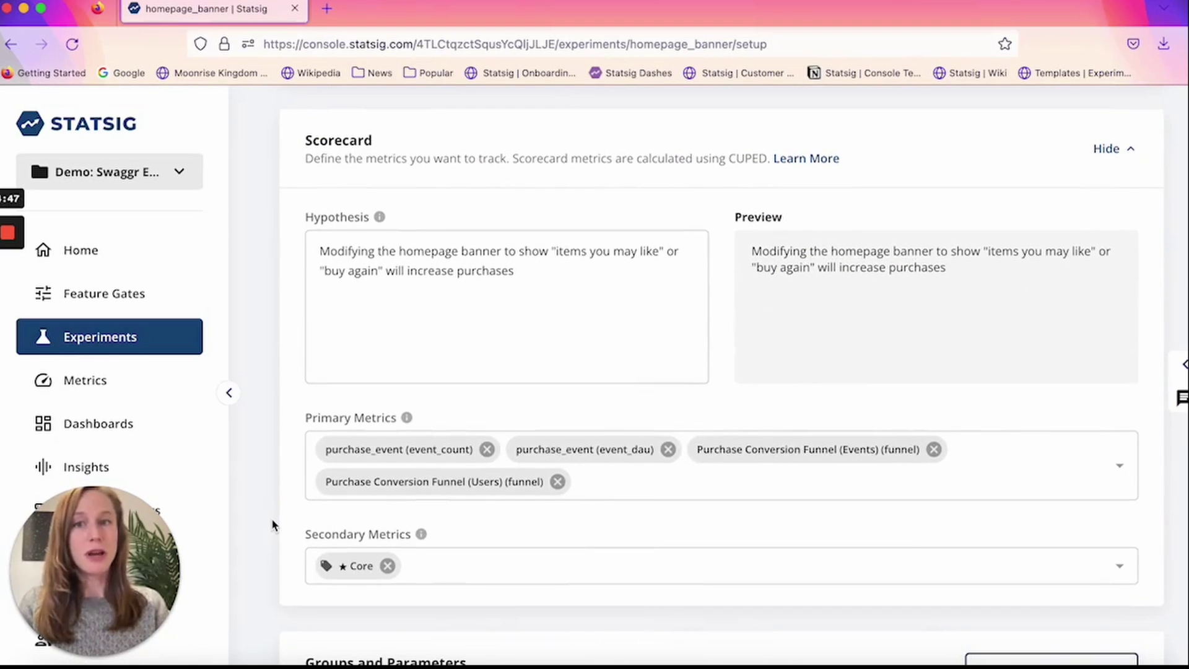
{"action": "scroll", "coordinate": [259, 310], "scroll_direction": "down", "scroll_amount": 1}
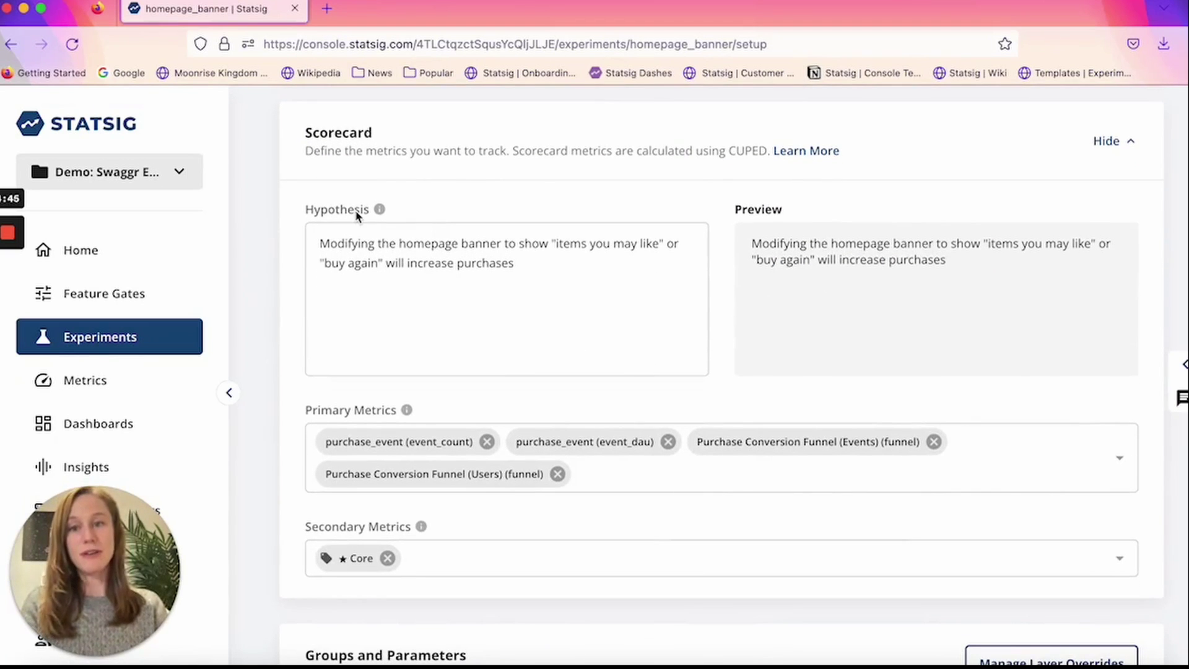
{"action": "scroll", "coordinate": [358, 320], "scroll_direction": "down", "scroll_amount": 1}
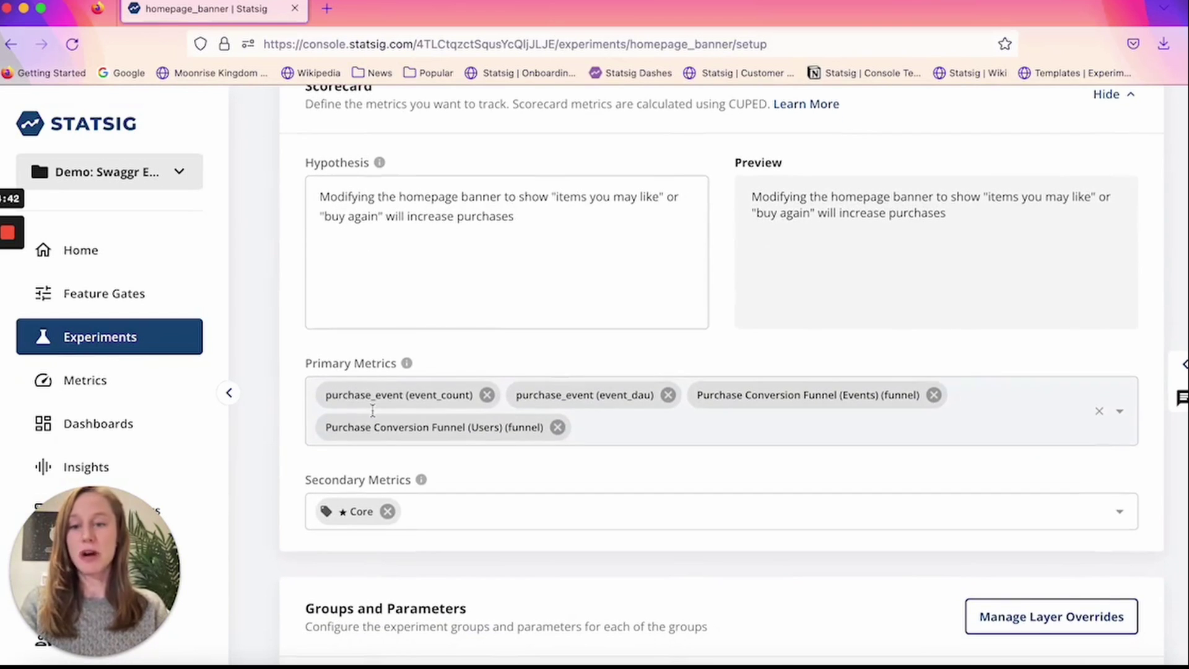
{"action": "scroll", "coordinate": [353, 493], "scroll_direction": "down", "scroll_amount": 2}
{"action": "scroll", "coordinate": [356, 496], "scroll_direction": "down", "scroll_amount": 6}
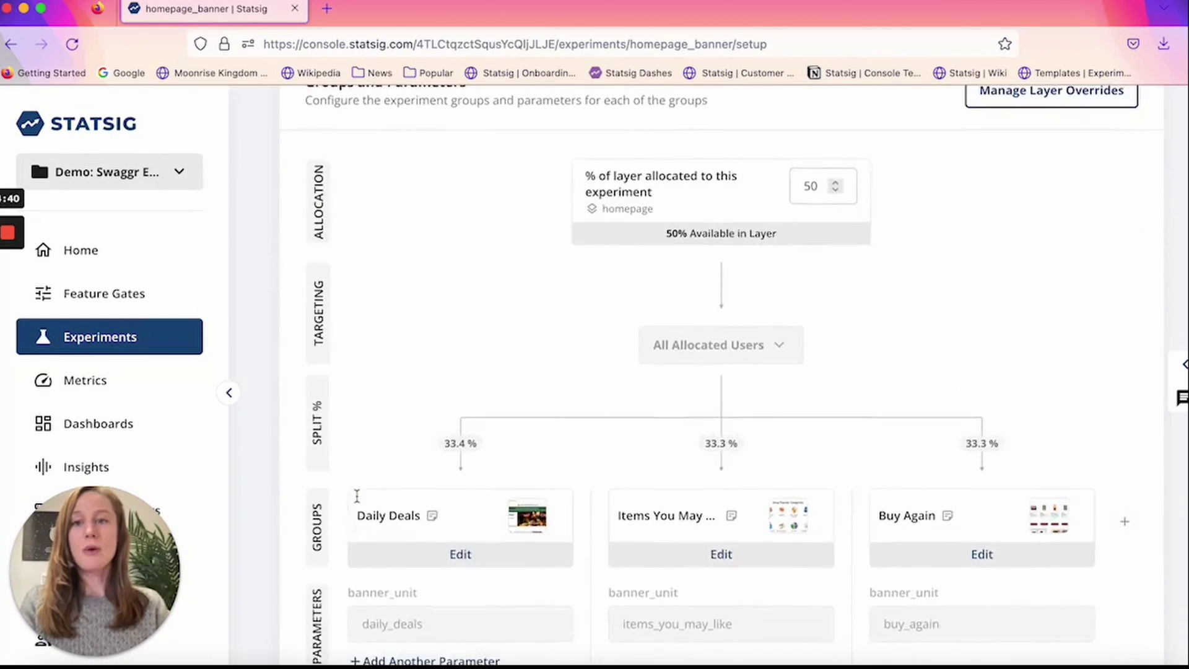
{"action": "scroll", "coordinate": [358, 500], "scroll_direction": "up", "scroll_amount": 1}
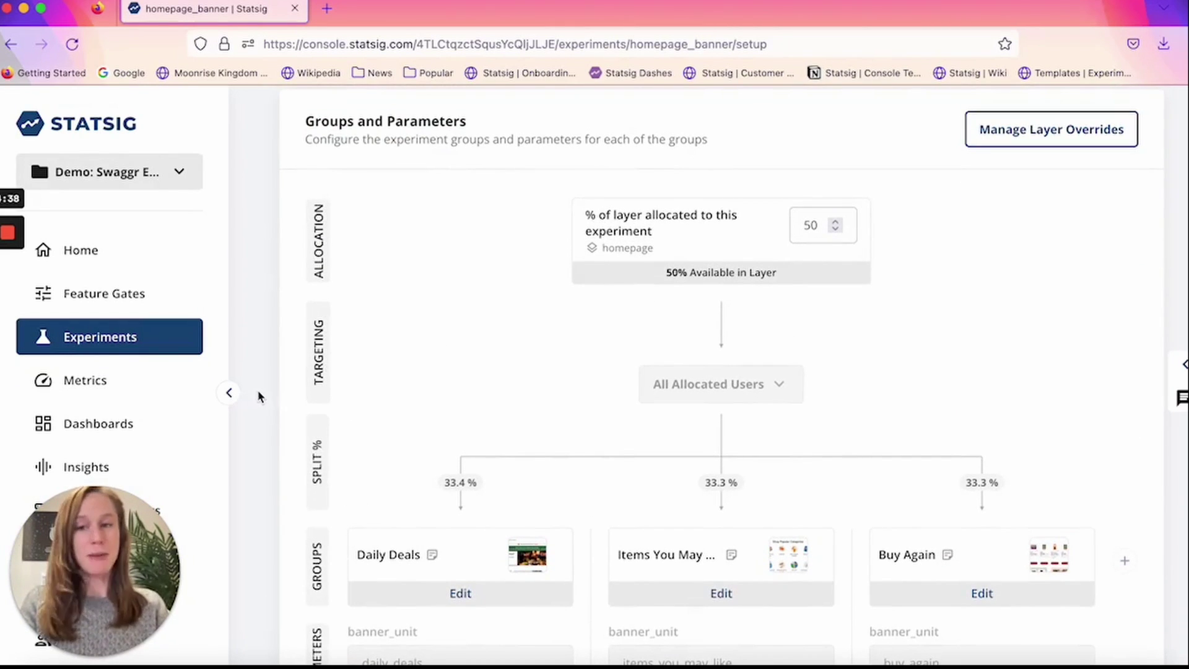
{"action": "scroll", "coordinate": [256, 357], "scroll_direction": "down", "scroll_amount": 1}
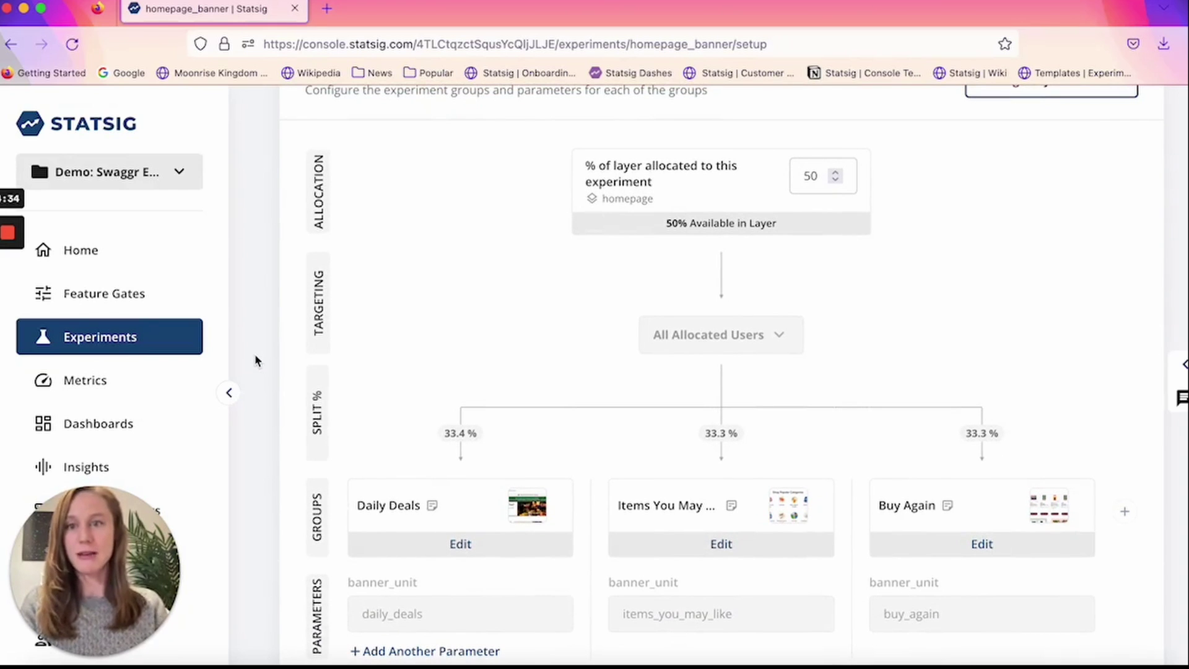
{"action": "scroll", "coordinate": [253, 351], "scroll_direction": "down", "scroll_amount": 3}
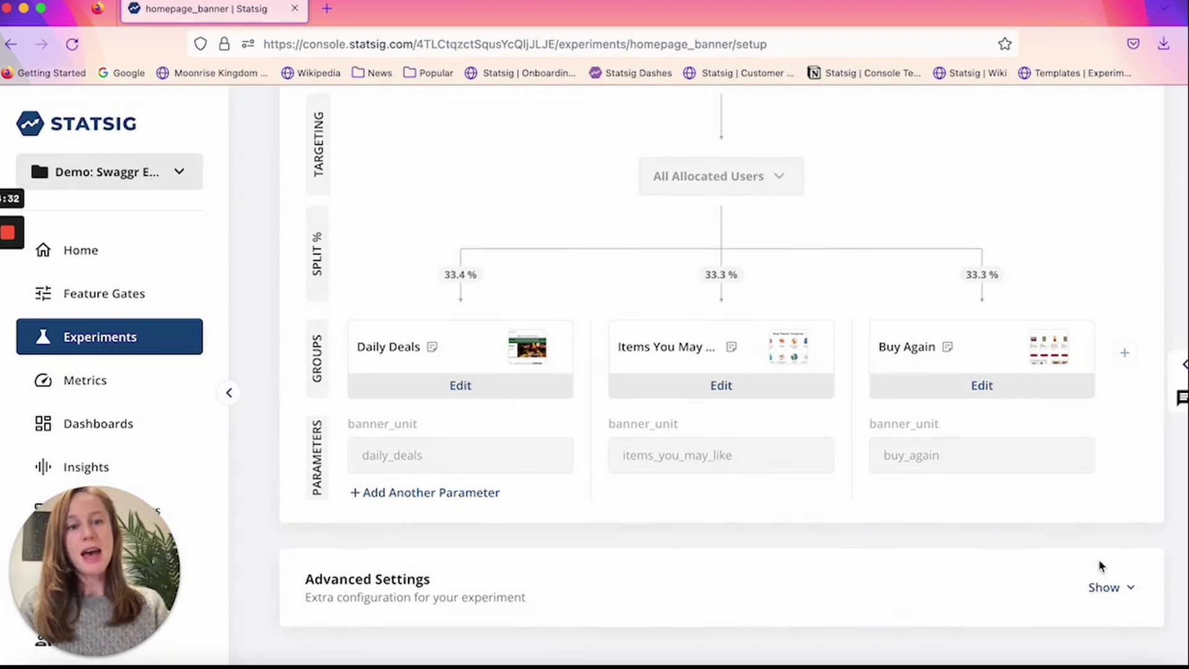
Expand Homepage Banner's Advanced Settings and scroll through its options
{"action": "left_click", "coordinate": [1118, 589]}
{"action": "scroll", "coordinate": [805, 526], "scroll_direction": "down", "scroll_amount": 1}
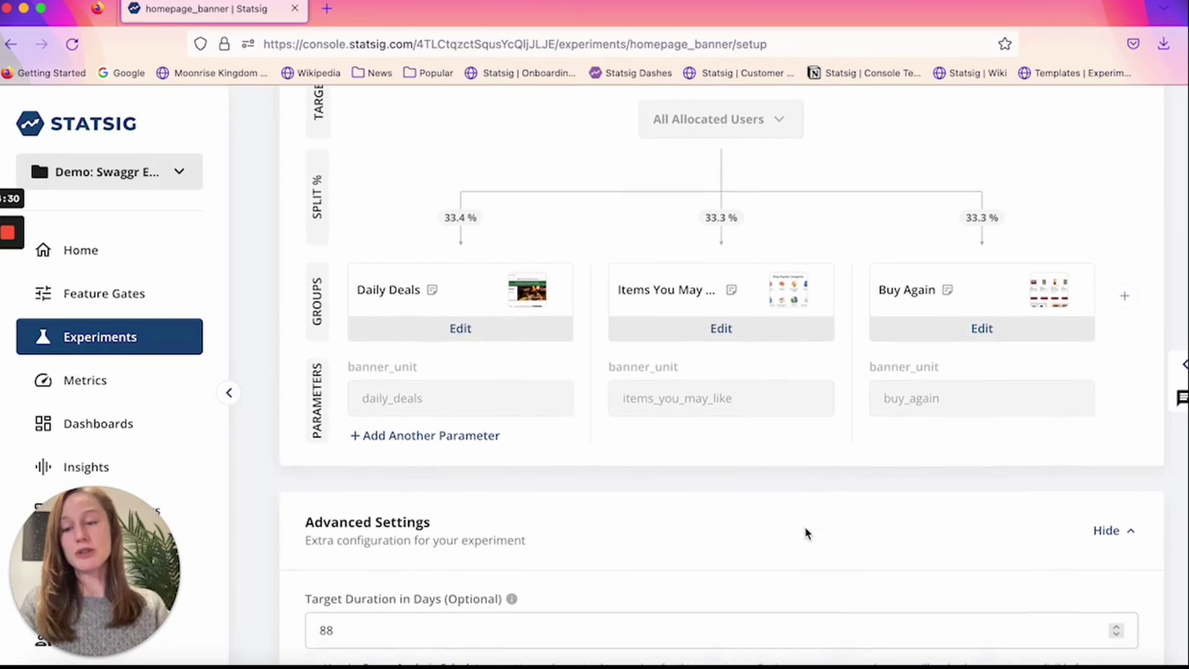
{"action": "scroll", "coordinate": [261, 390], "scroll_direction": "down", "scroll_amount": 6}
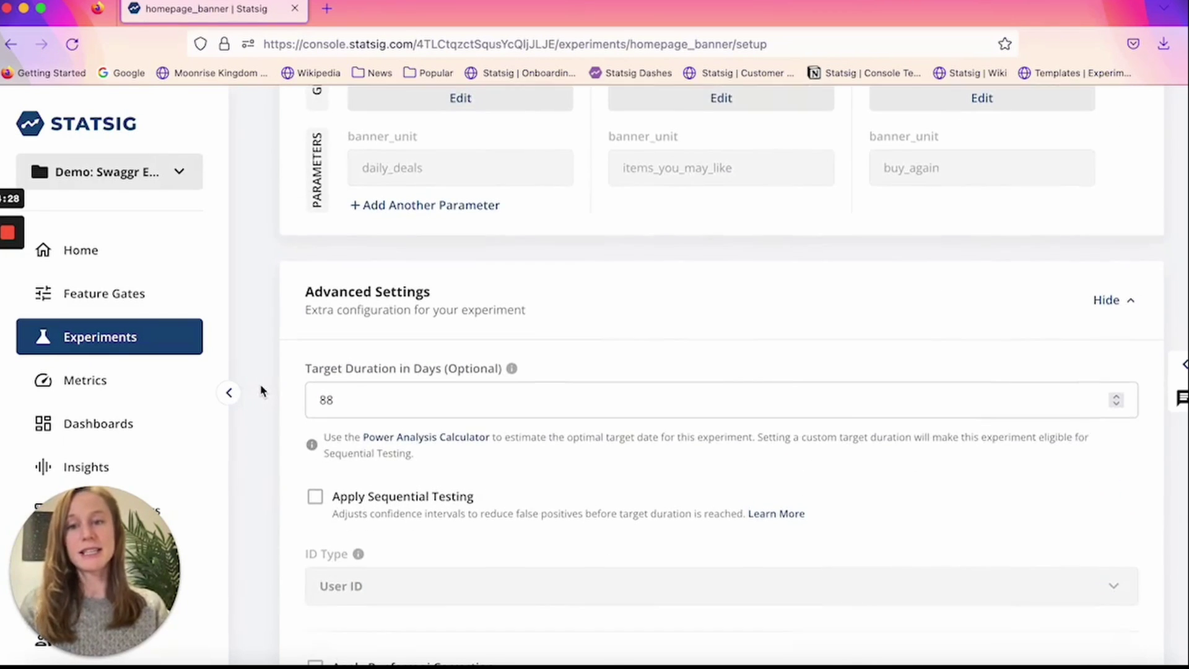
{"action": "scroll", "coordinate": [260, 391], "scroll_direction": "down", "scroll_amount": 1}
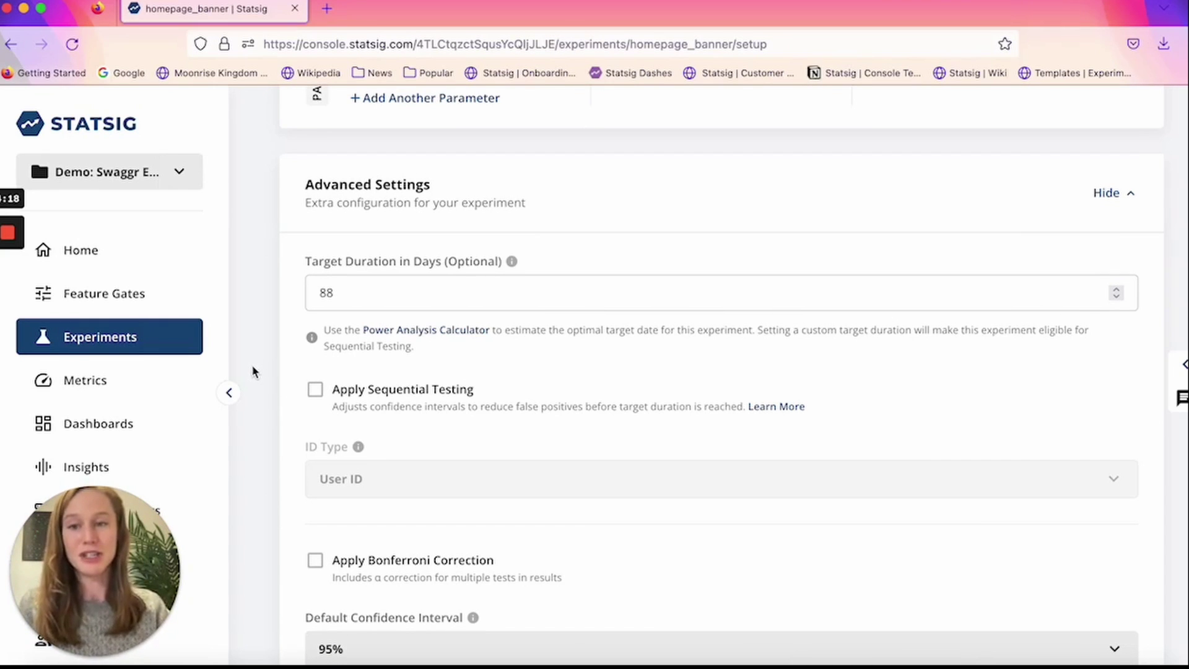
{"action": "scroll", "coordinate": [253, 372], "scroll_direction": "up", "scroll_amount": 15}
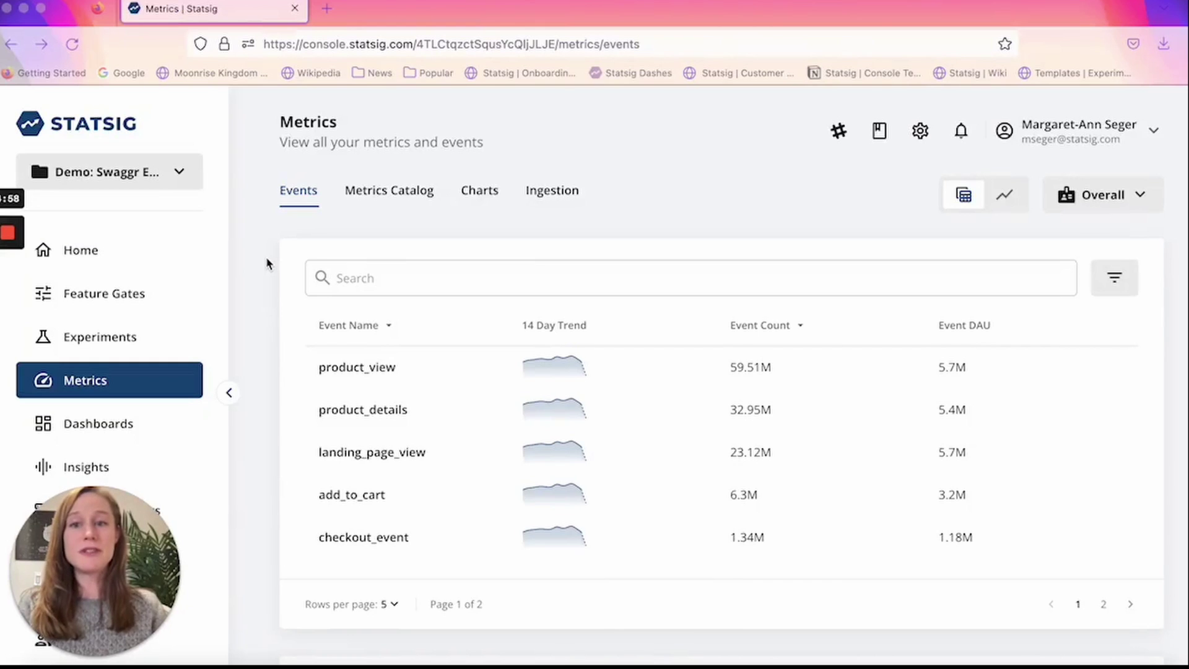
Scroll the Events table, showing product_details at 32.95M and landing_page_view at 23.12M
{"action": "scroll", "coordinate": [251, 314], "scroll_direction": "down", "scroll_amount": 1}
{"action": "scroll", "coordinate": [251, 314], "scroll_direction": "up", "scroll_amount": 1}
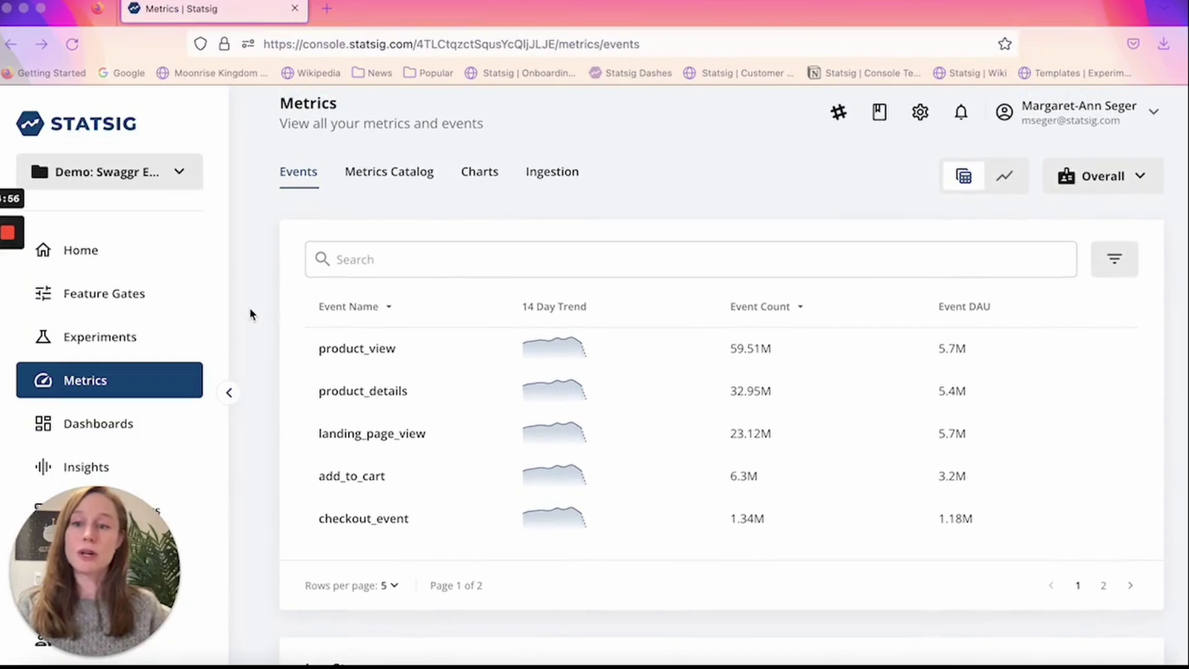
{"action": "scroll", "coordinate": [251, 314], "scroll_direction": "down", "scroll_amount": 6}
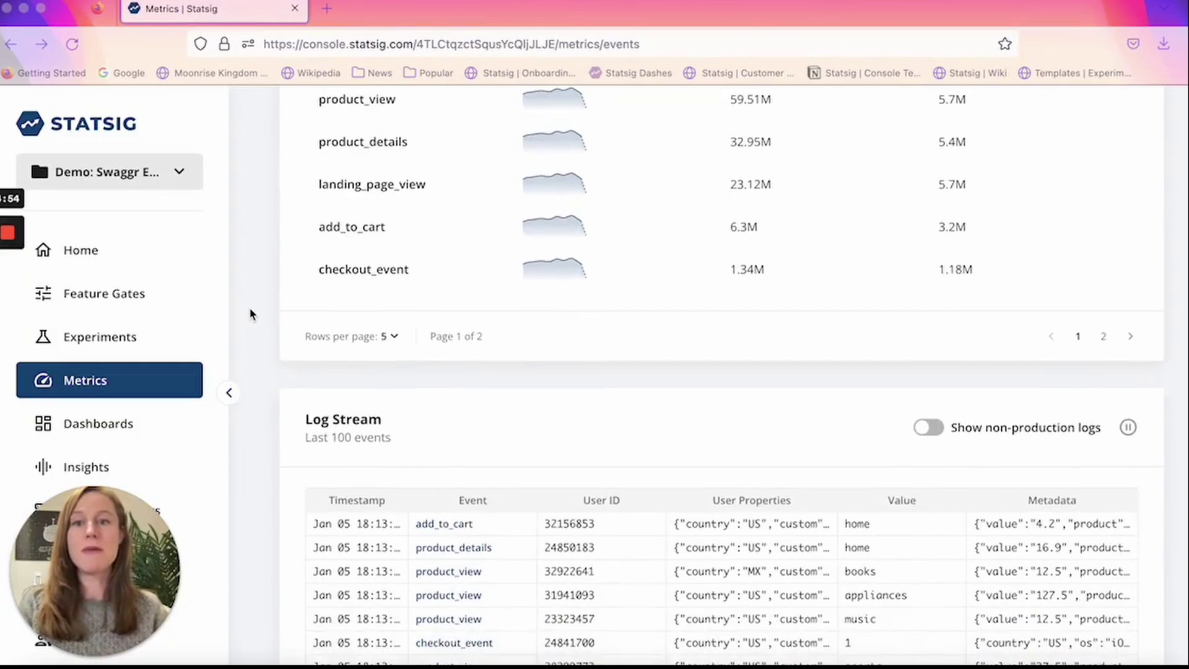
{"action": "scroll", "coordinate": [251, 314], "scroll_direction": "down", "scroll_amount": 3}
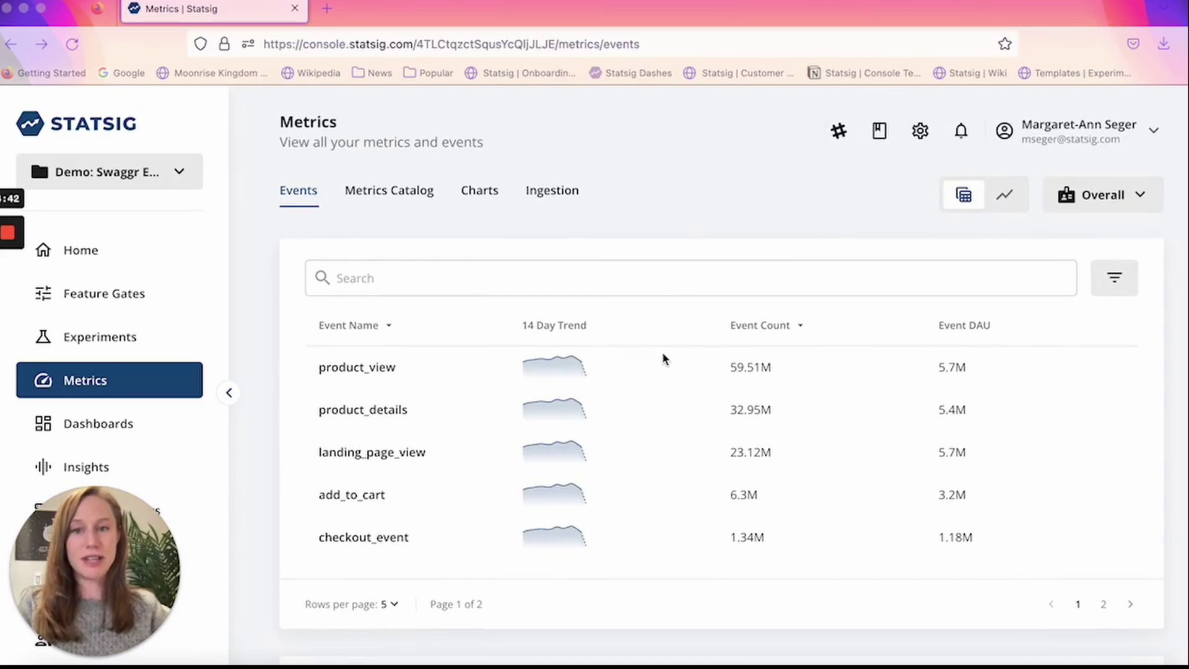
{"action": "left_click", "coordinate": [425, 187]}
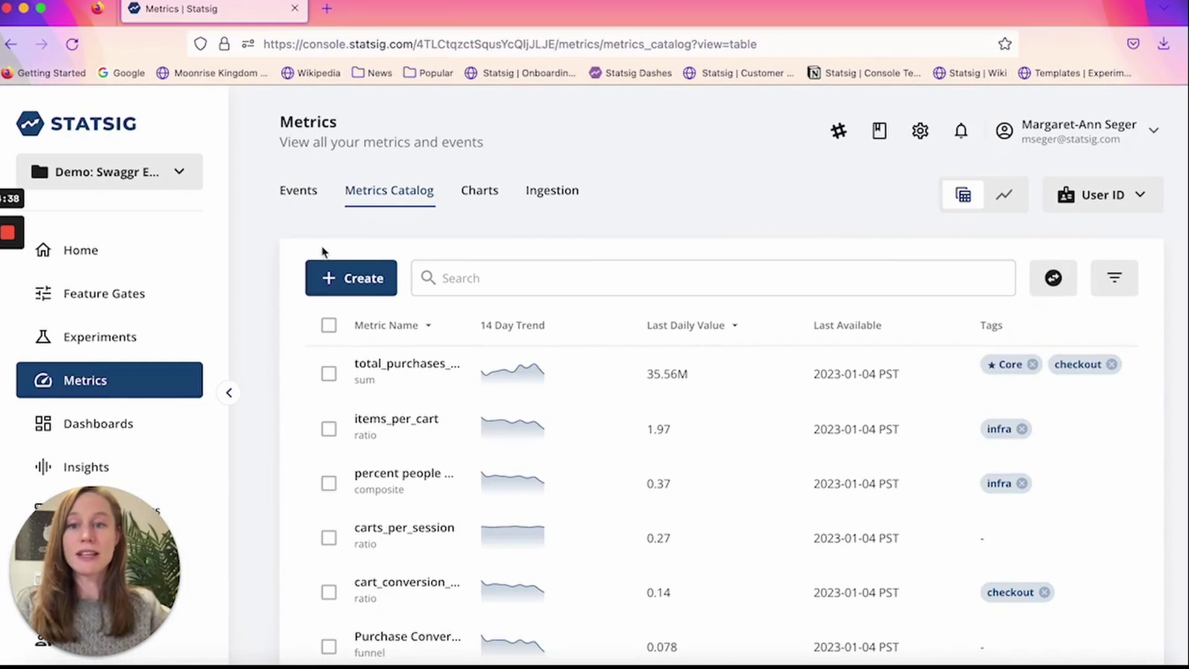
{"action": "scroll", "coordinate": [603, 413], "scroll_direction": "down", "scroll_amount": 3}
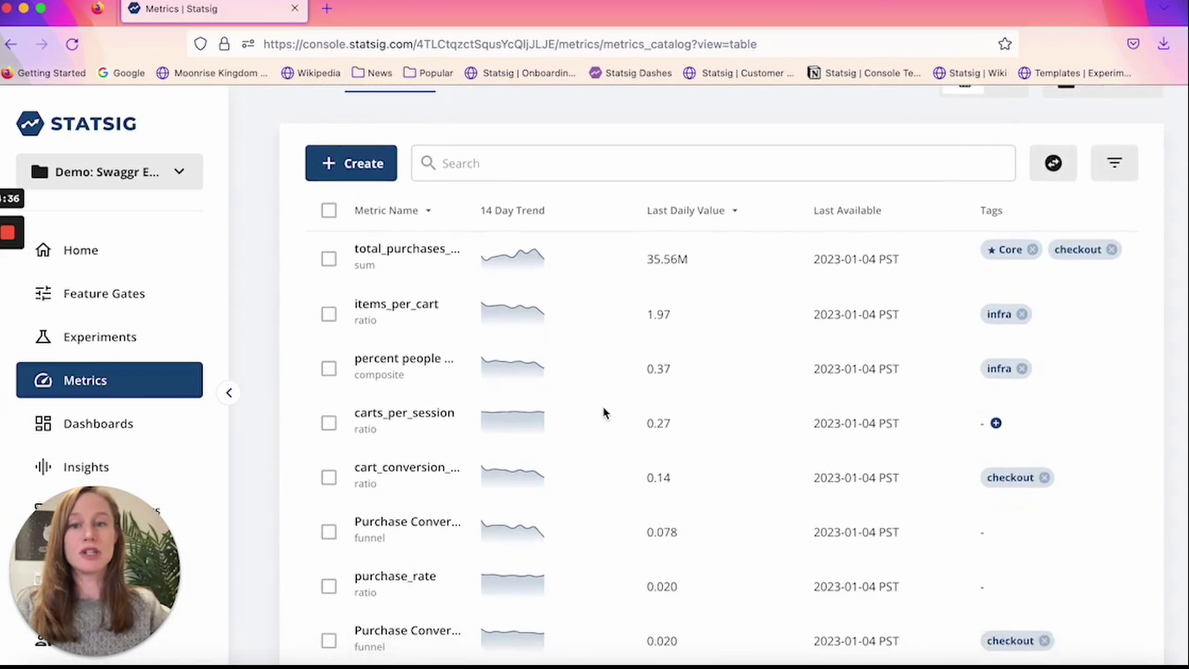
{"action": "scroll", "coordinate": [605, 411], "scroll_direction": "down", "scroll_amount": 3}
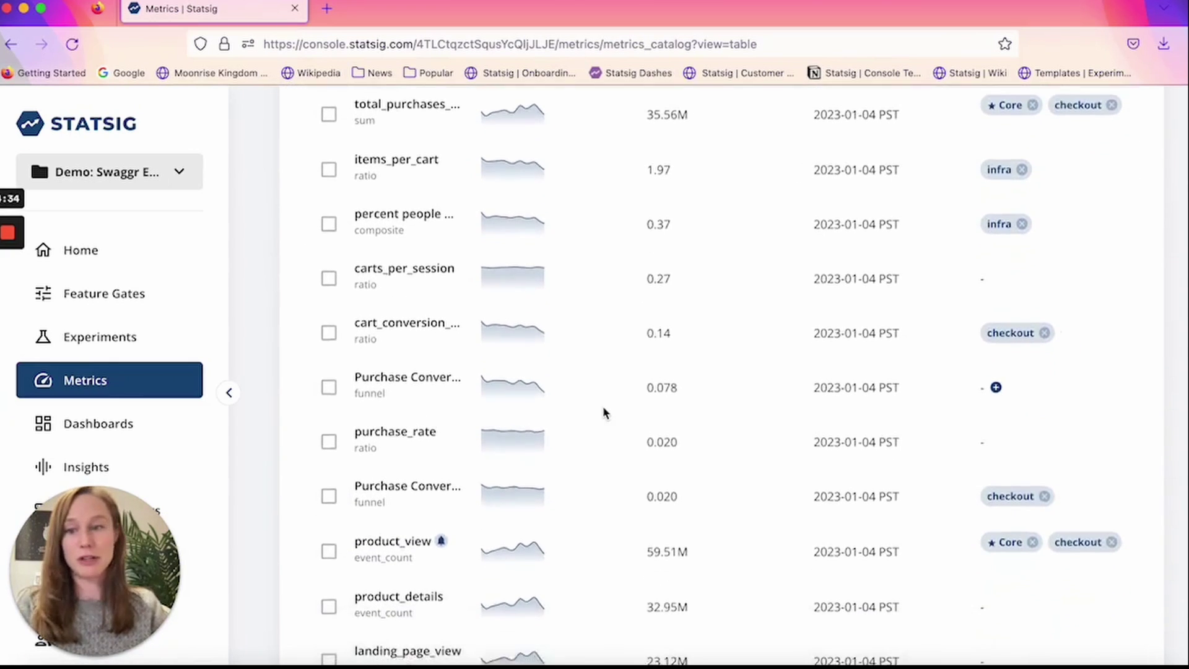
{"action": "scroll", "coordinate": [604, 412], "scroll_direction": "up", "scroll_amount": 6}
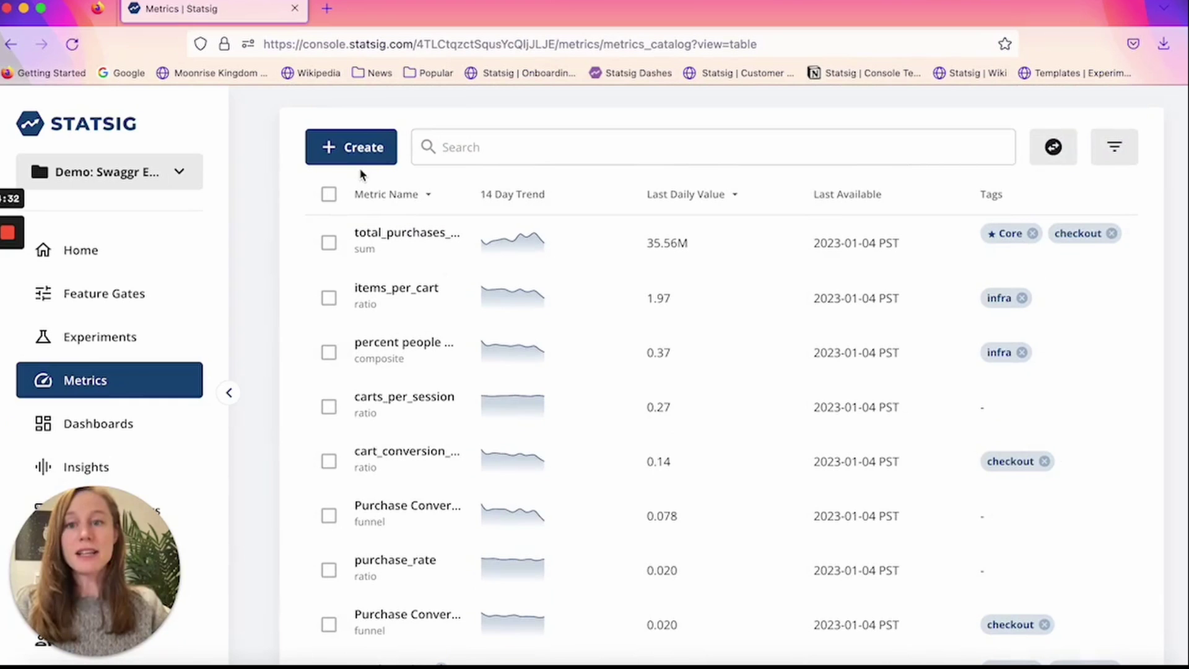
{"action": "left_click", "coordinate": [359, 147]}
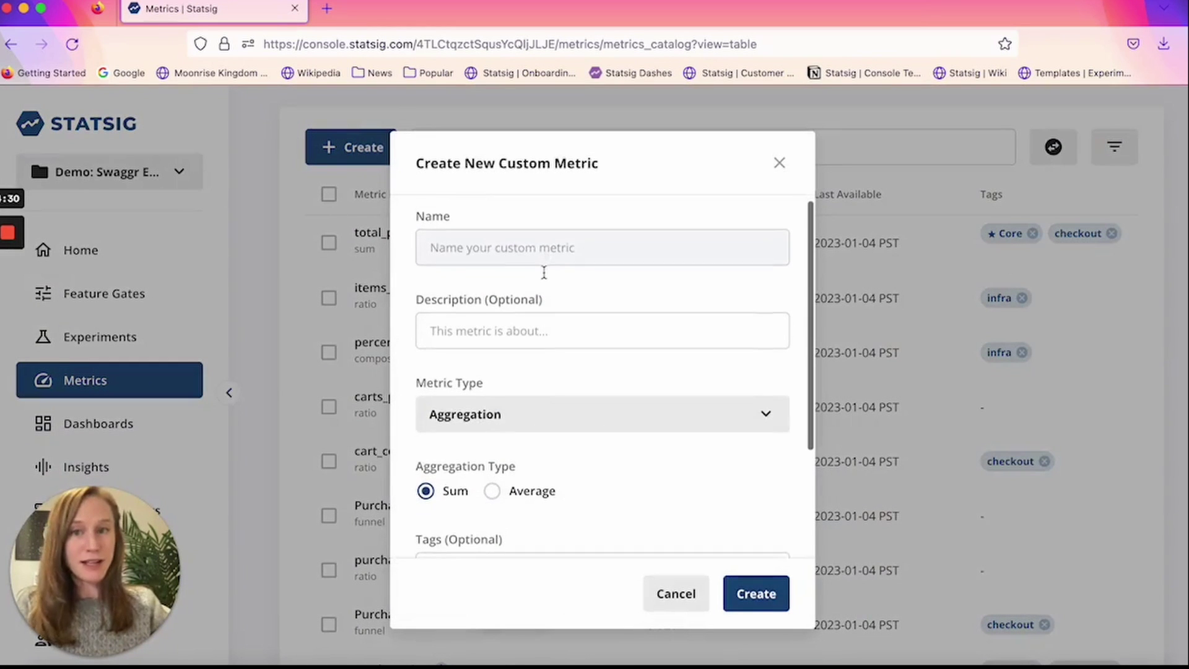
{"action": "scroll", "coordinate": [544, 272], "scroll_direction": "down", "scroll_amount": 3}
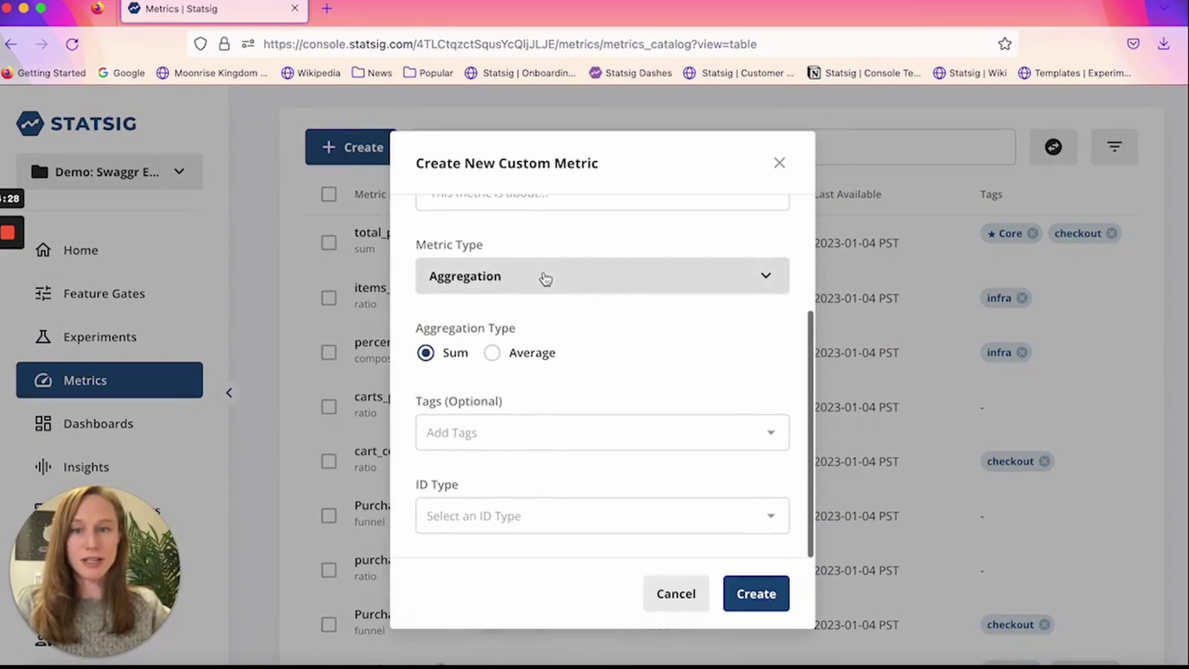
{"action": "scroll", "coordinate": [604, 362], "scroll_direction": "up", "scroll_amount": 1}
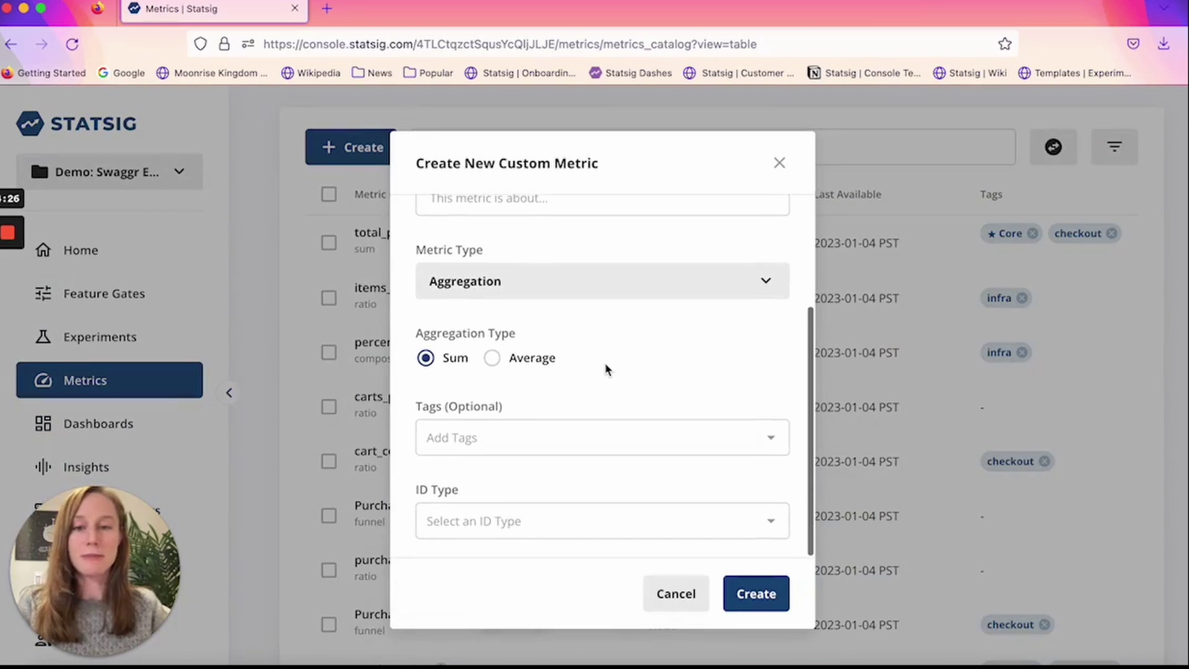
{"action": "scroll", "coordinate": [618, 475], "scroll_direction": "up", "scroll_amount": 3}
{"action": "left_click", "coordinate": [706, 607]}
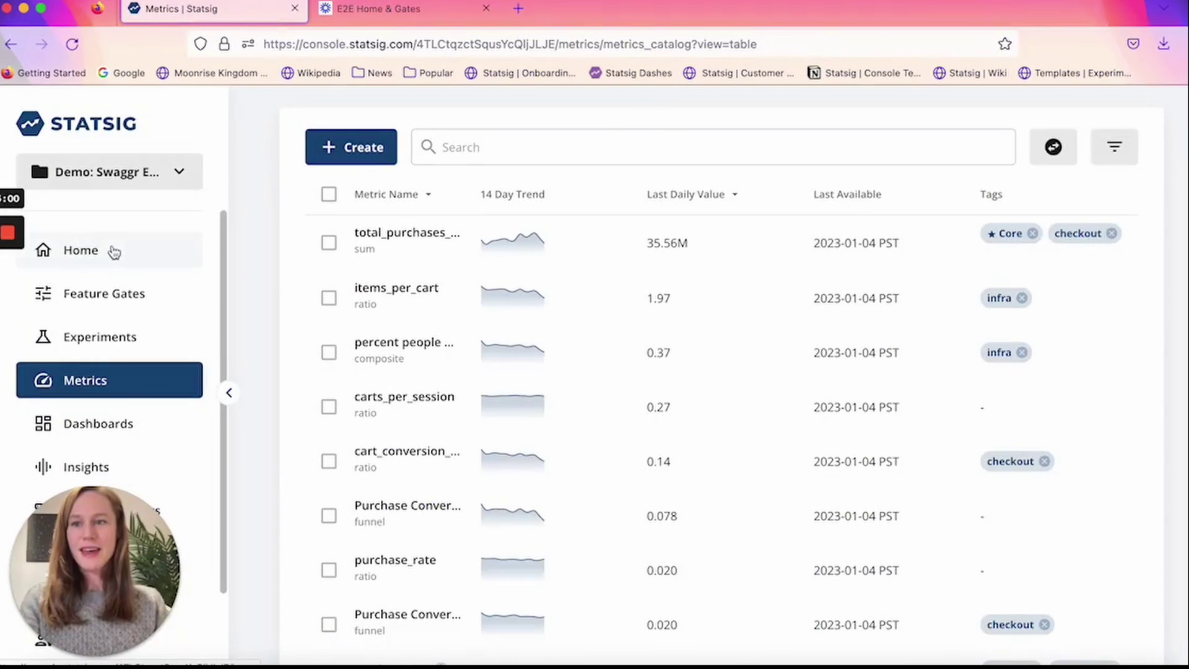
Return to Home and review homepage_banner's 88-day highlight: Daily Deals, Items You May Like, Buy Again
{"action": "left_click", "coordinate": [114, 252]}
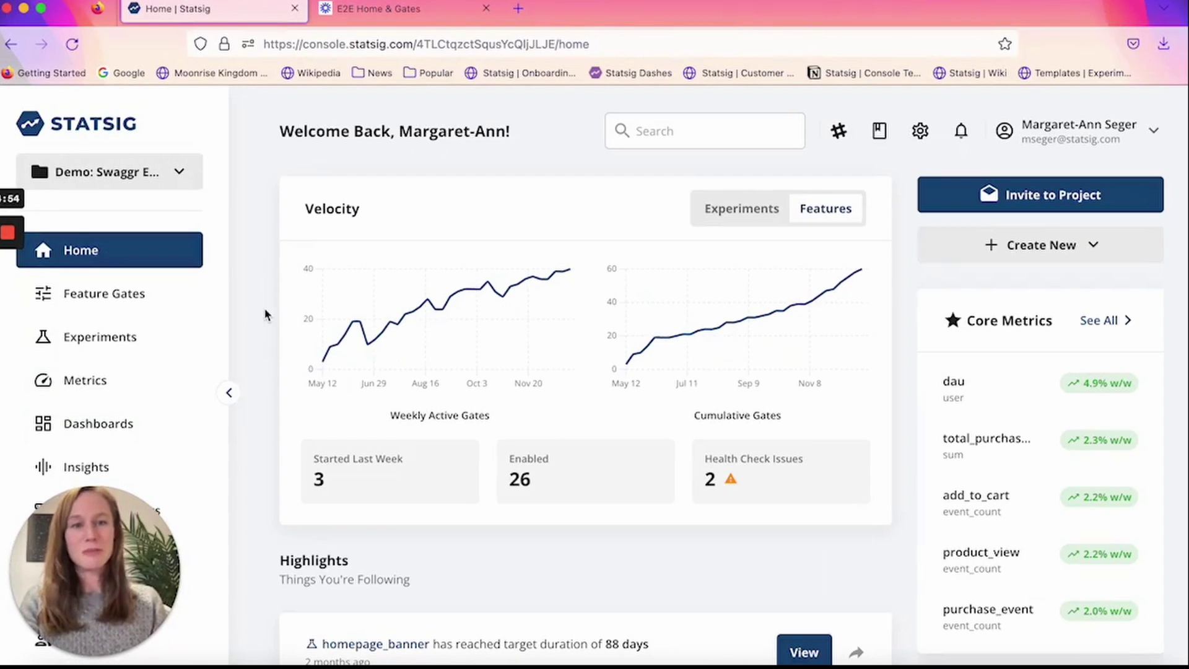
{"action": "scroll", "coordinate": [265, 314], "scroll_direction": "down", "scroll_amount": 8}
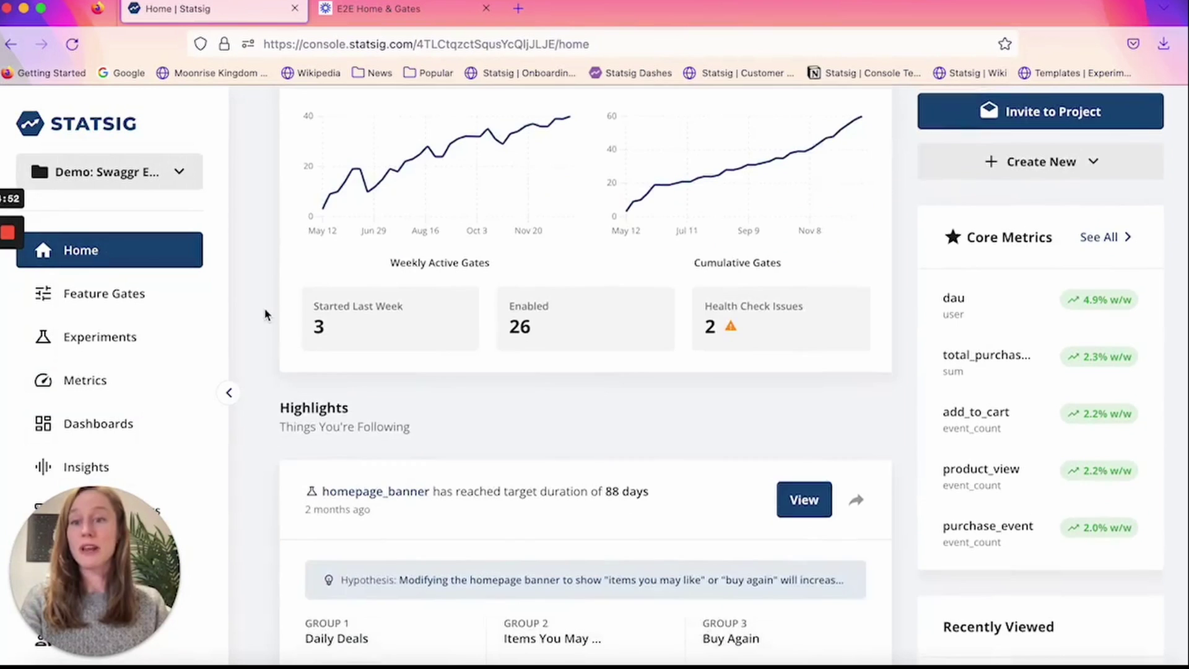